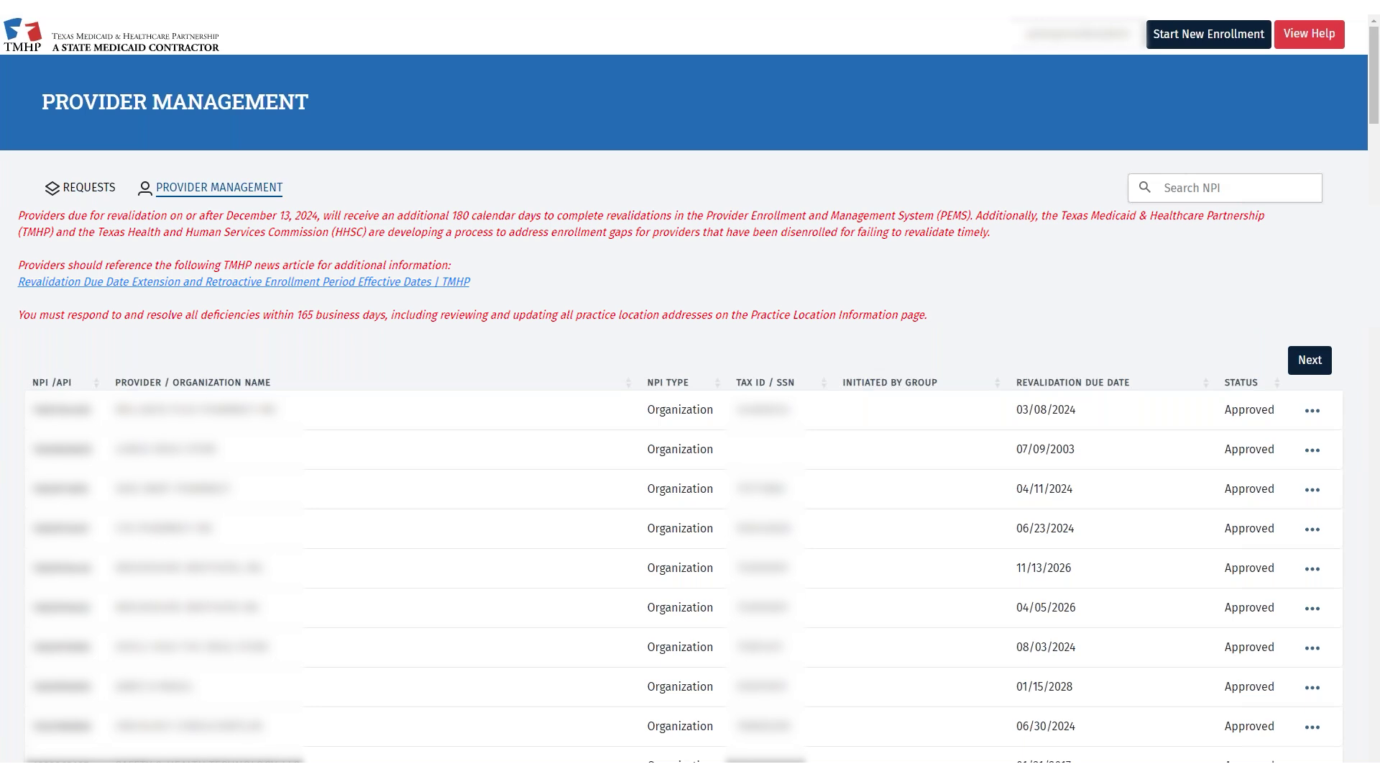
- Filter the provider list by the pasted NPI and open the matching provider's actions menu
{"action": "left_click", "coordinate": [1232, 194]}
{"action": "key", "text": "ctrl+v"}
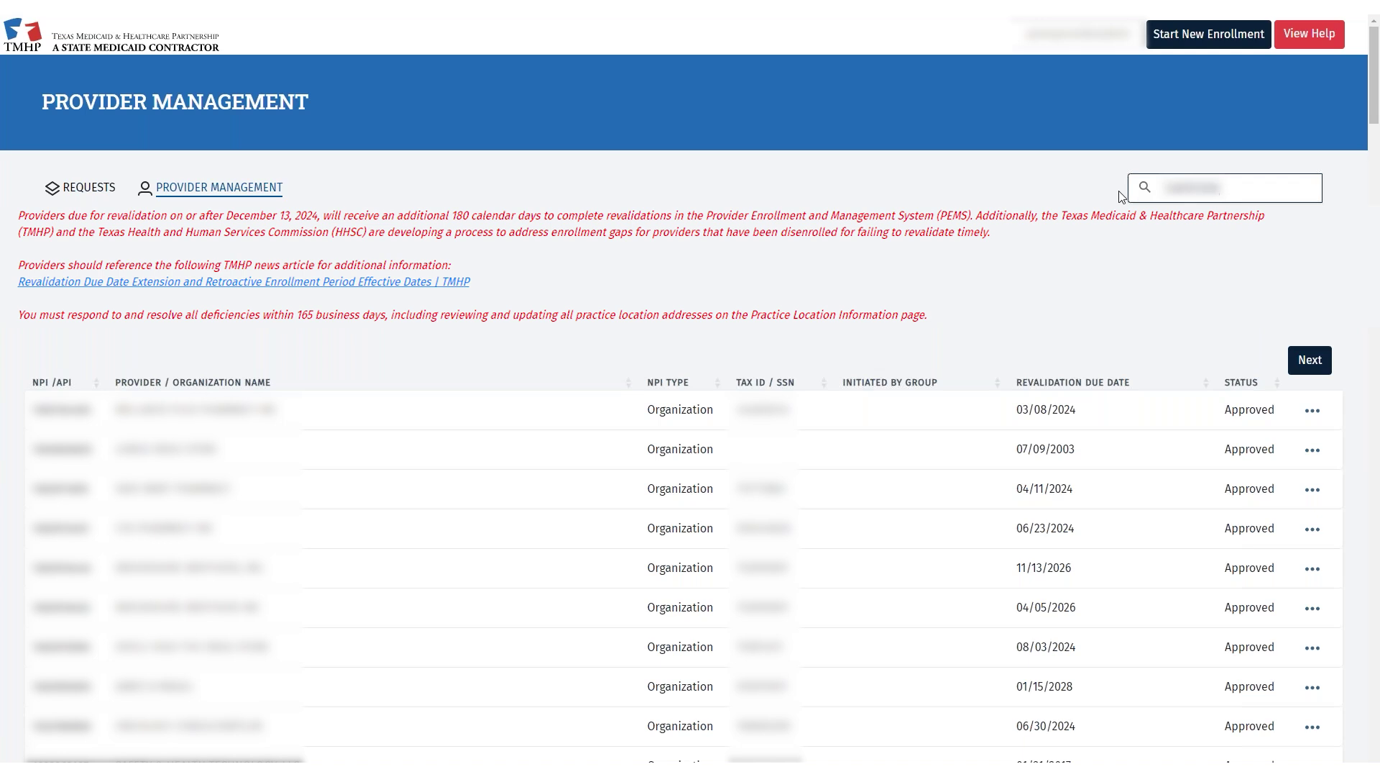
{"action": "key", "text": "Return"}
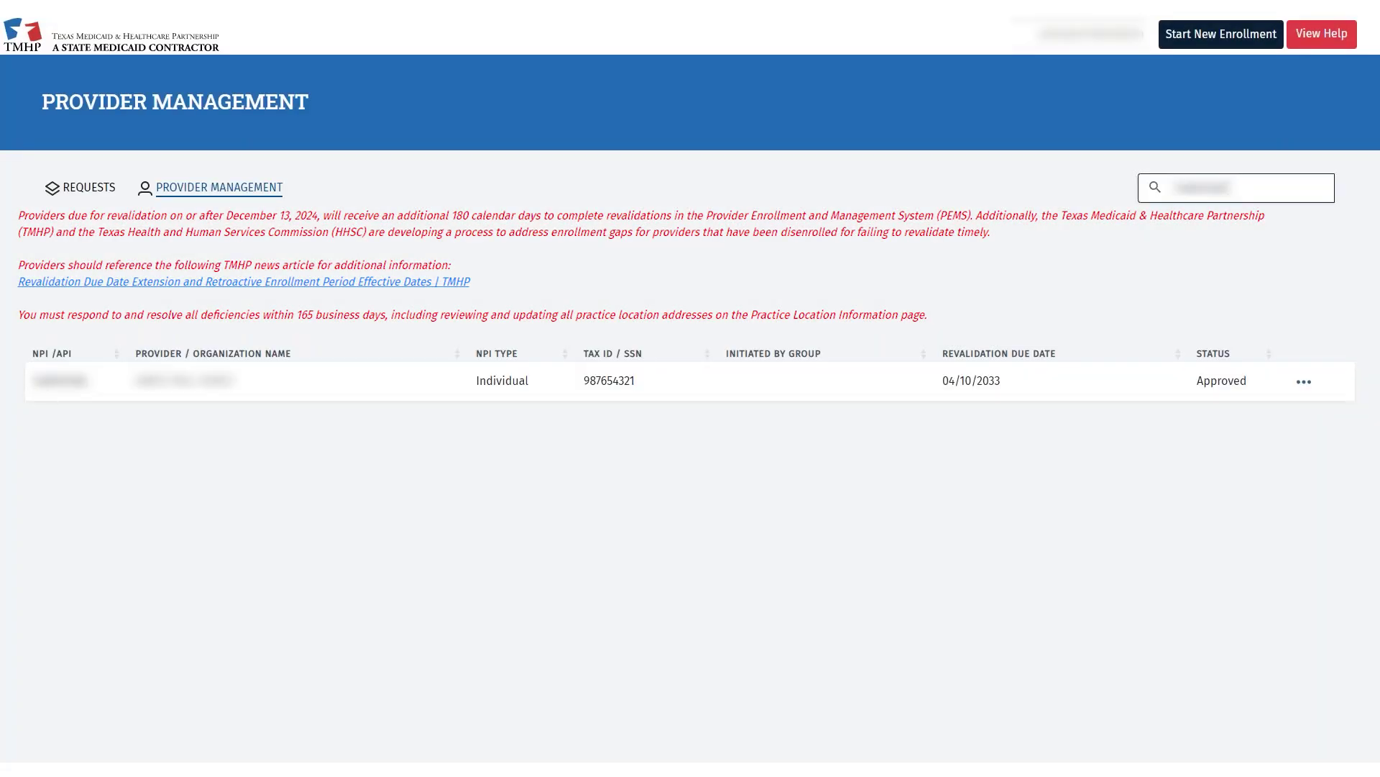
{"action": "left_click", "coordinate": [1303, 382]}
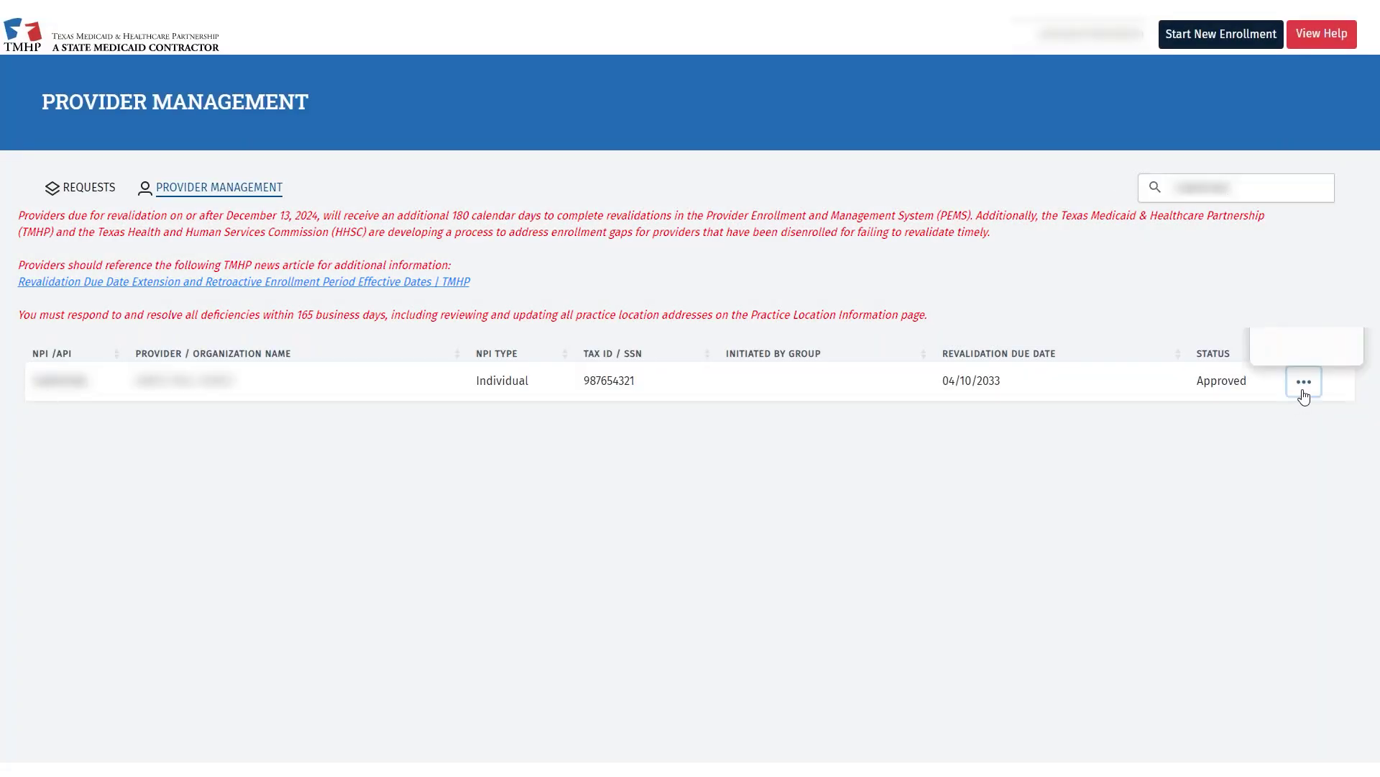
- Open the found provider's enrollment record and its enrollment change requests list
{"action": "left_click", "coordinate": [1306, 346]}
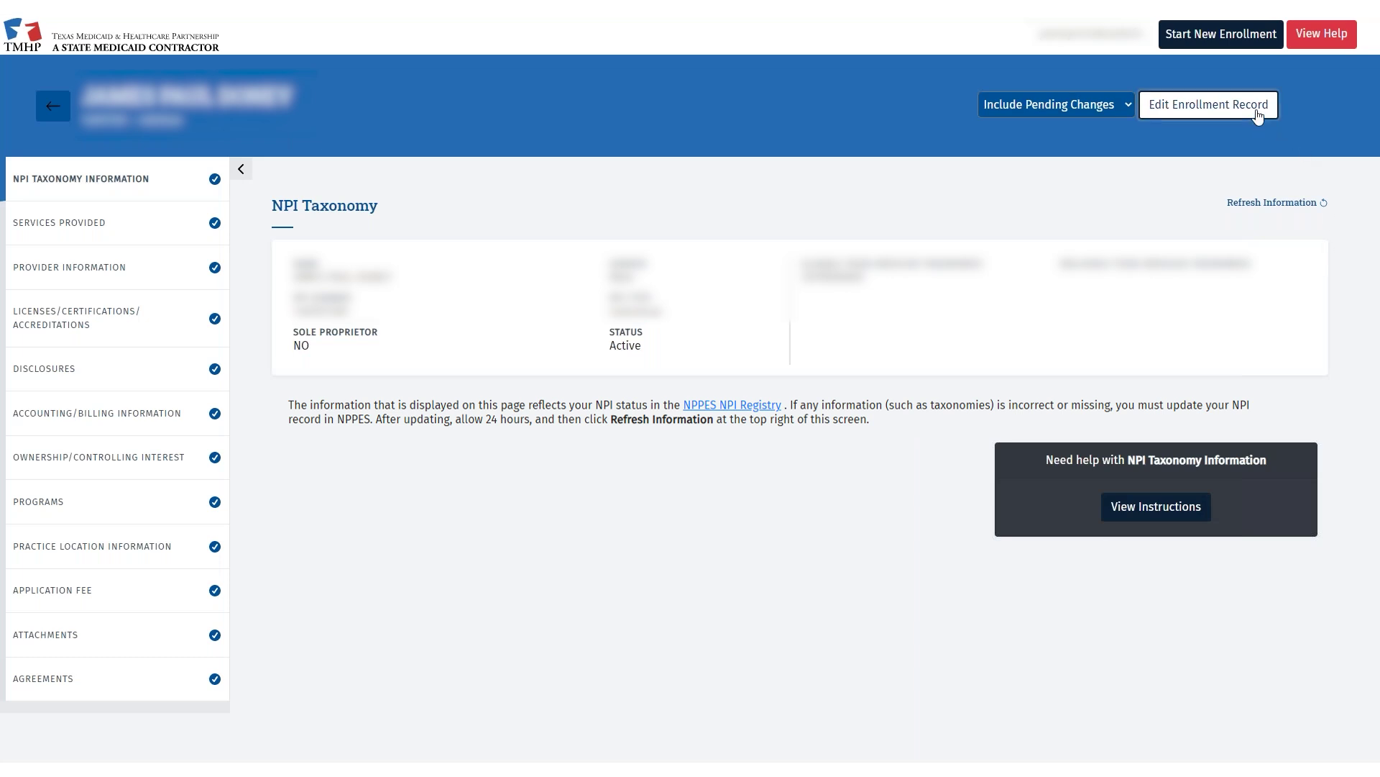
{"action": "left_click", "coordinate": [1258, 117]}
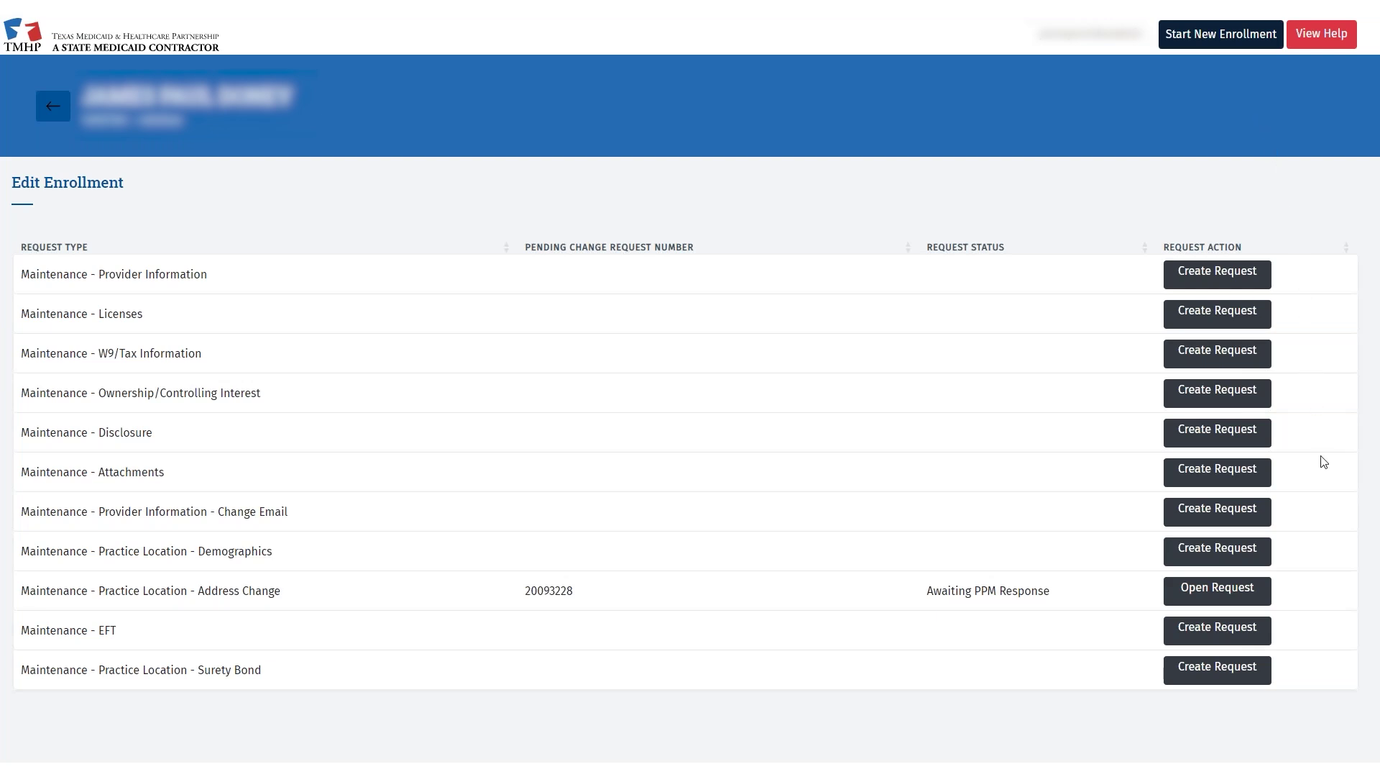
- Create a Maintenance - EFT request and open the billing account's EFT details
{"action": "left_click", "coordinate": [1238, 634]}
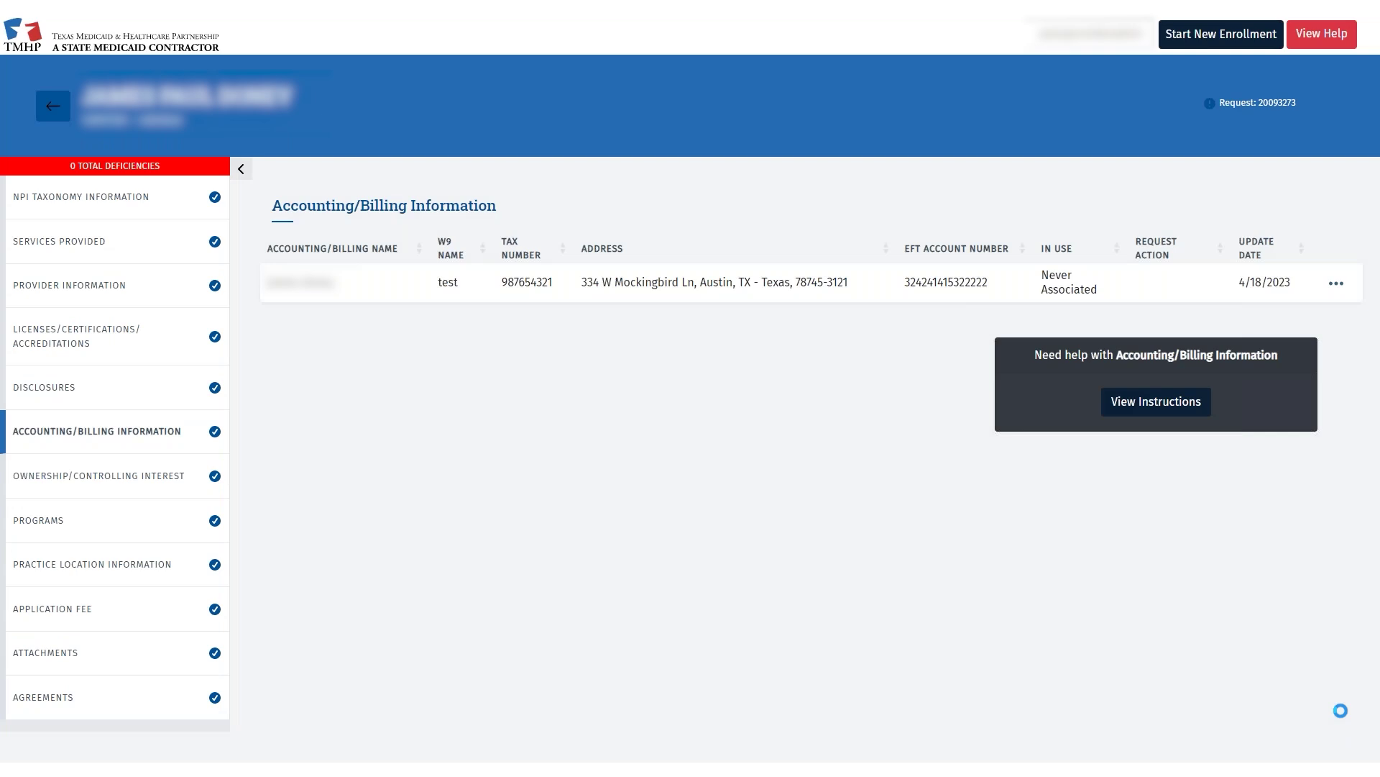
{"action": "left_click", "coordinate": [1342, 284]}
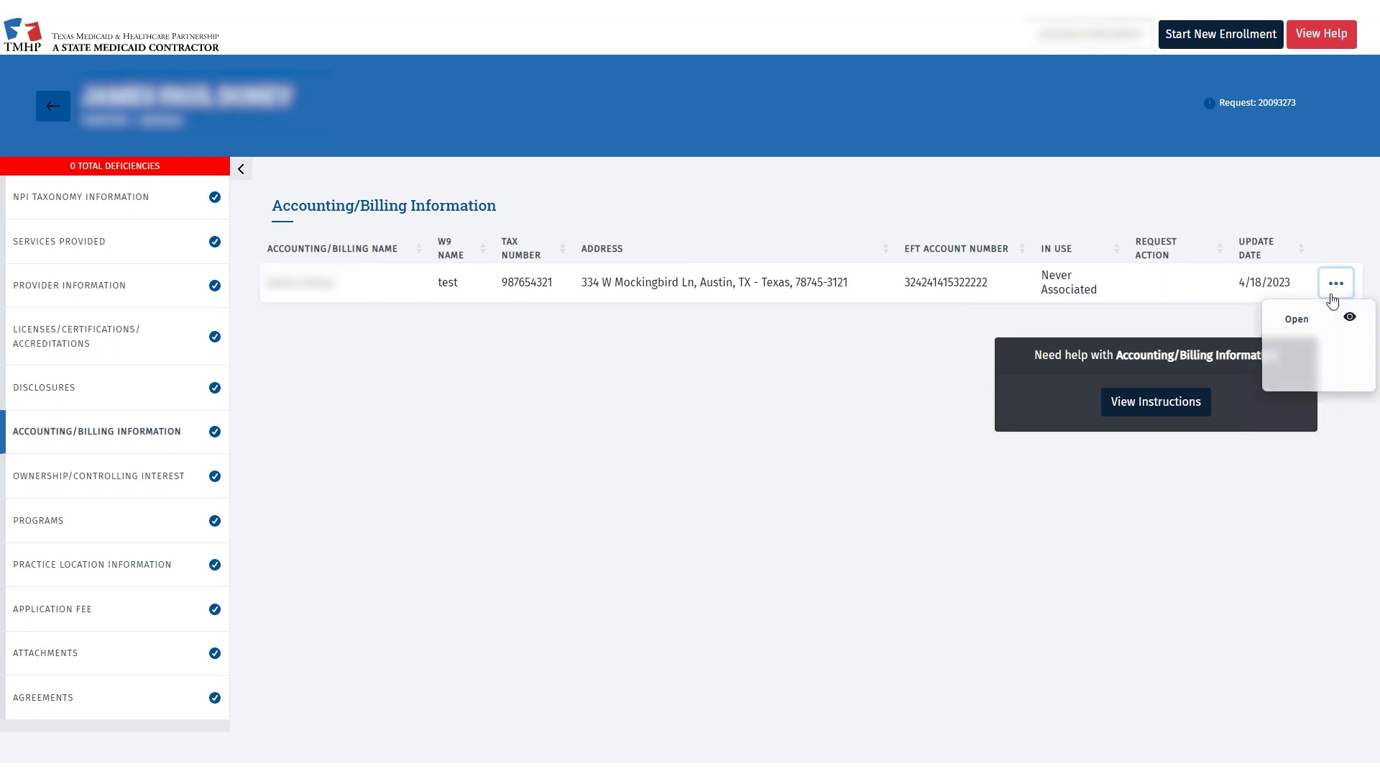
{"action": "left_click", "coordinate": [1323, 319]}
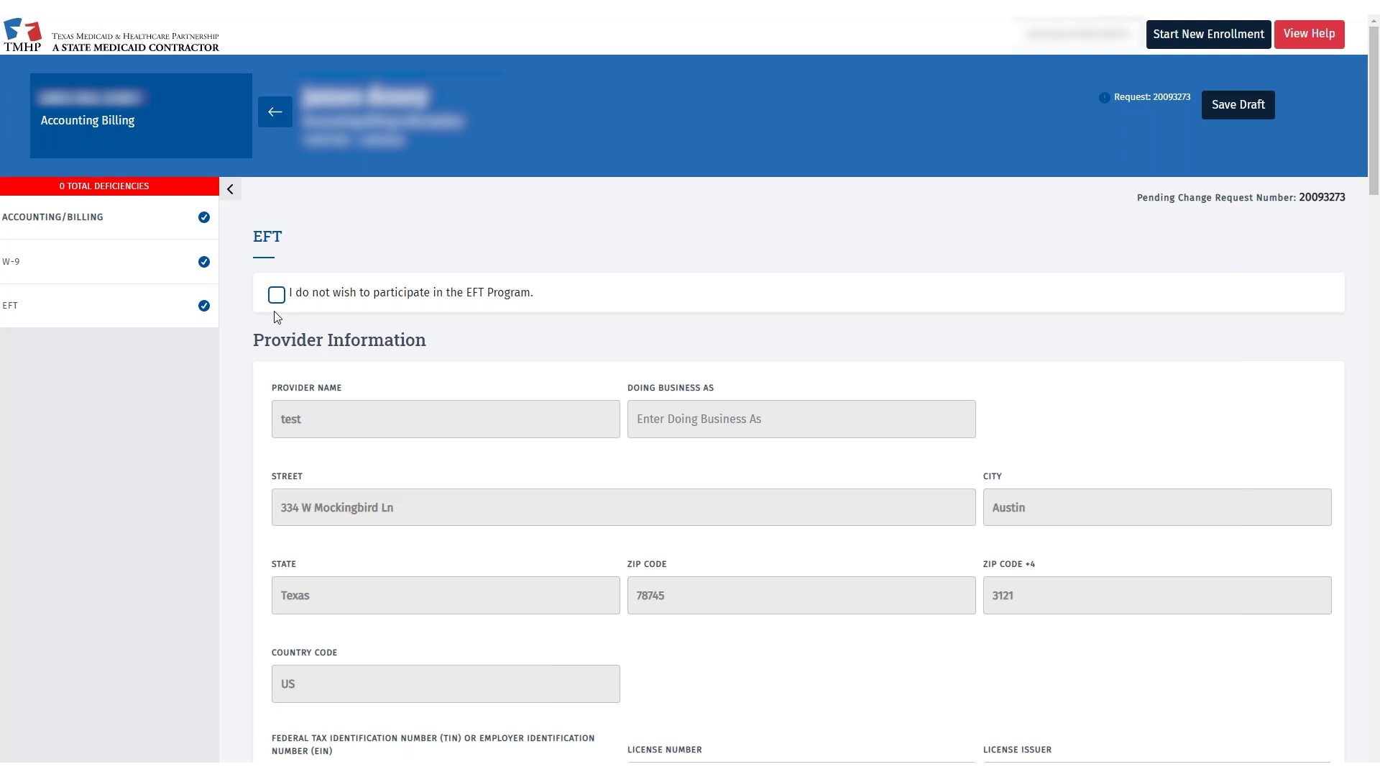
{"action": "scroll", "coordinate": [277, 317], "scroll_direction": "down", "scroll_amount": 6}
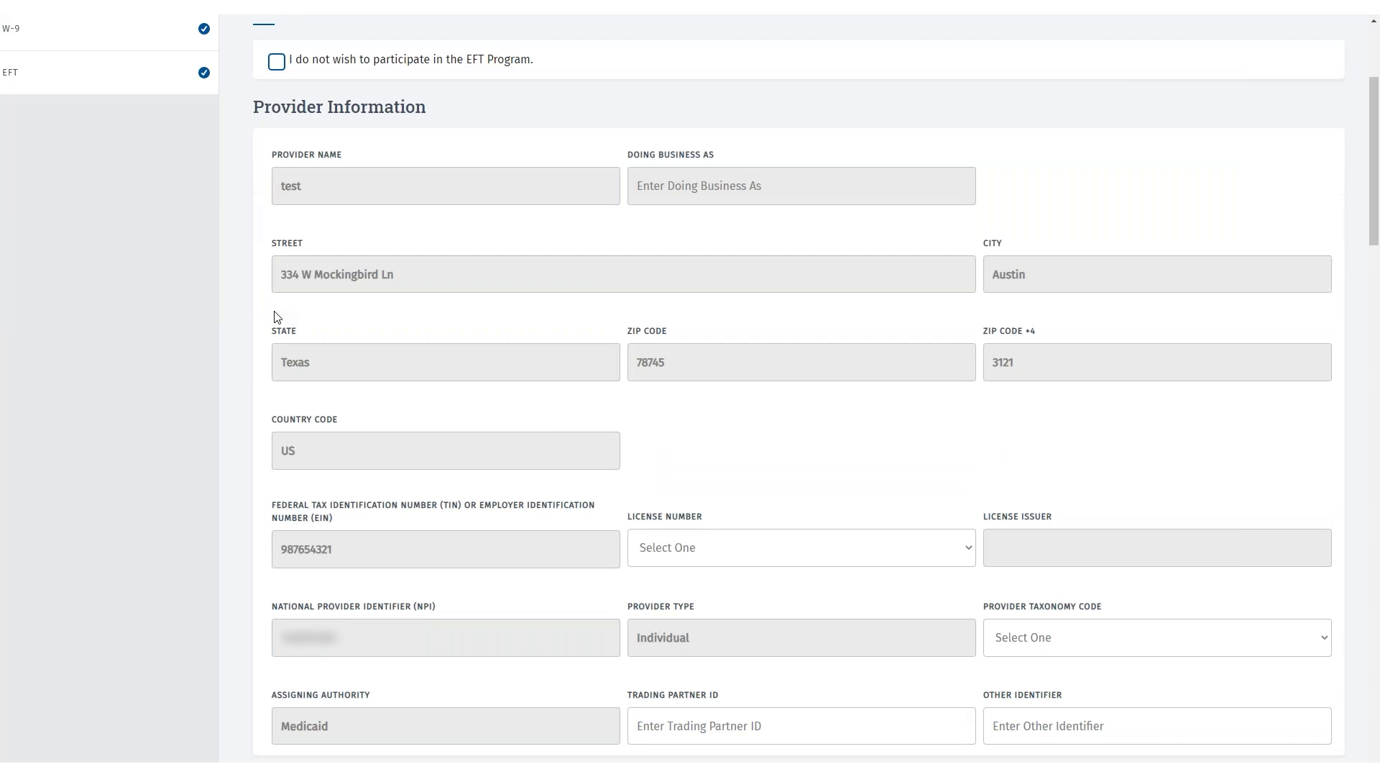
{"action": "scroll", "coordinate": [277, 317], "scroll_direction": "down", "scroll_amount": 2}
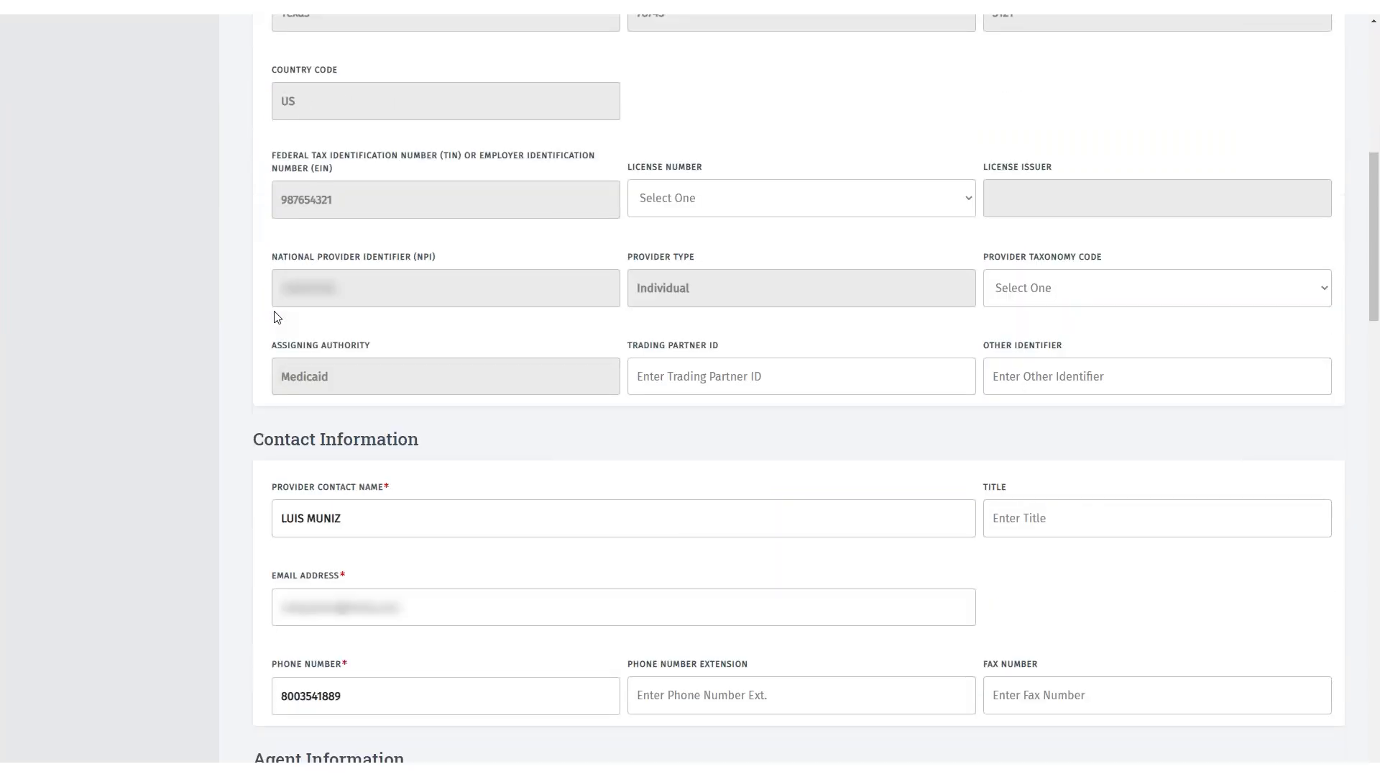
{"action": "scroll", "coordinate": [276, 316], "scroll_direction": "down", "scroll_amount": 4}
{"action": "scroll", "coordinate": [277, 316], "scroll_direction": "down", "scroll_amount": 2}
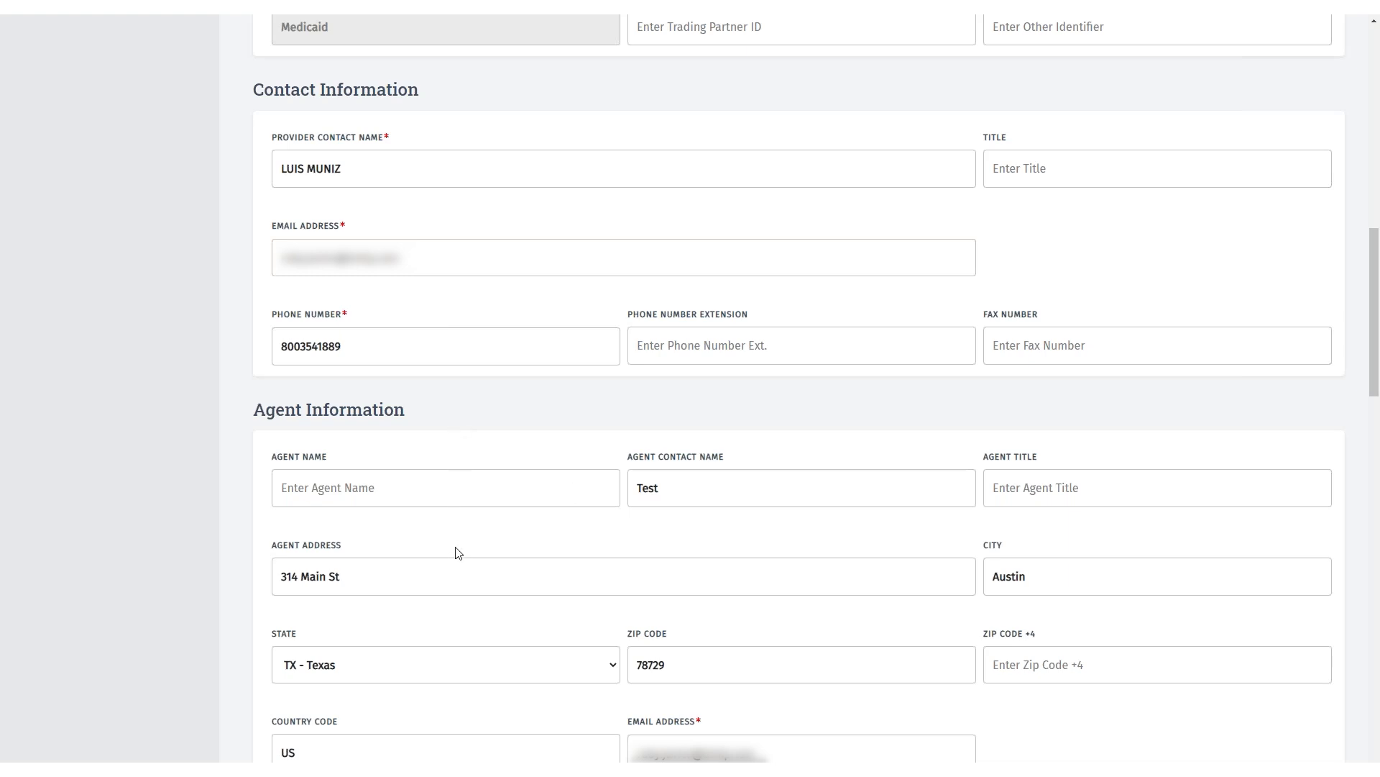
{"action": "scroll", "coordinate": [457, 552], "scroll_direction": "down", "scroll_amount": 6}
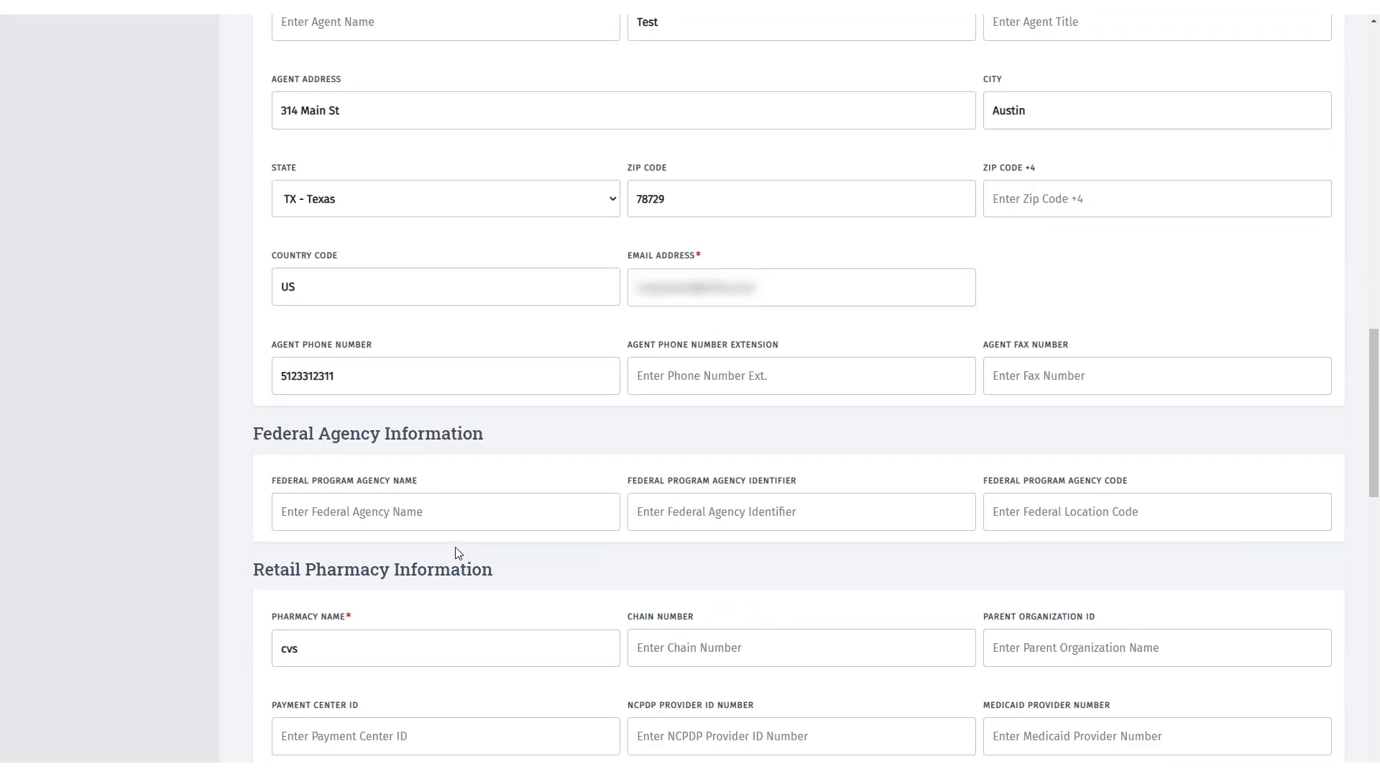
{"action": "scroll", "coordinate": [457, 552], "scroll_direction": "down", "scroll_amount": 3}
{"action": "scroll", "coordinate": [458, 552], "scroll_direction": "down", "scroll_amount": 2}
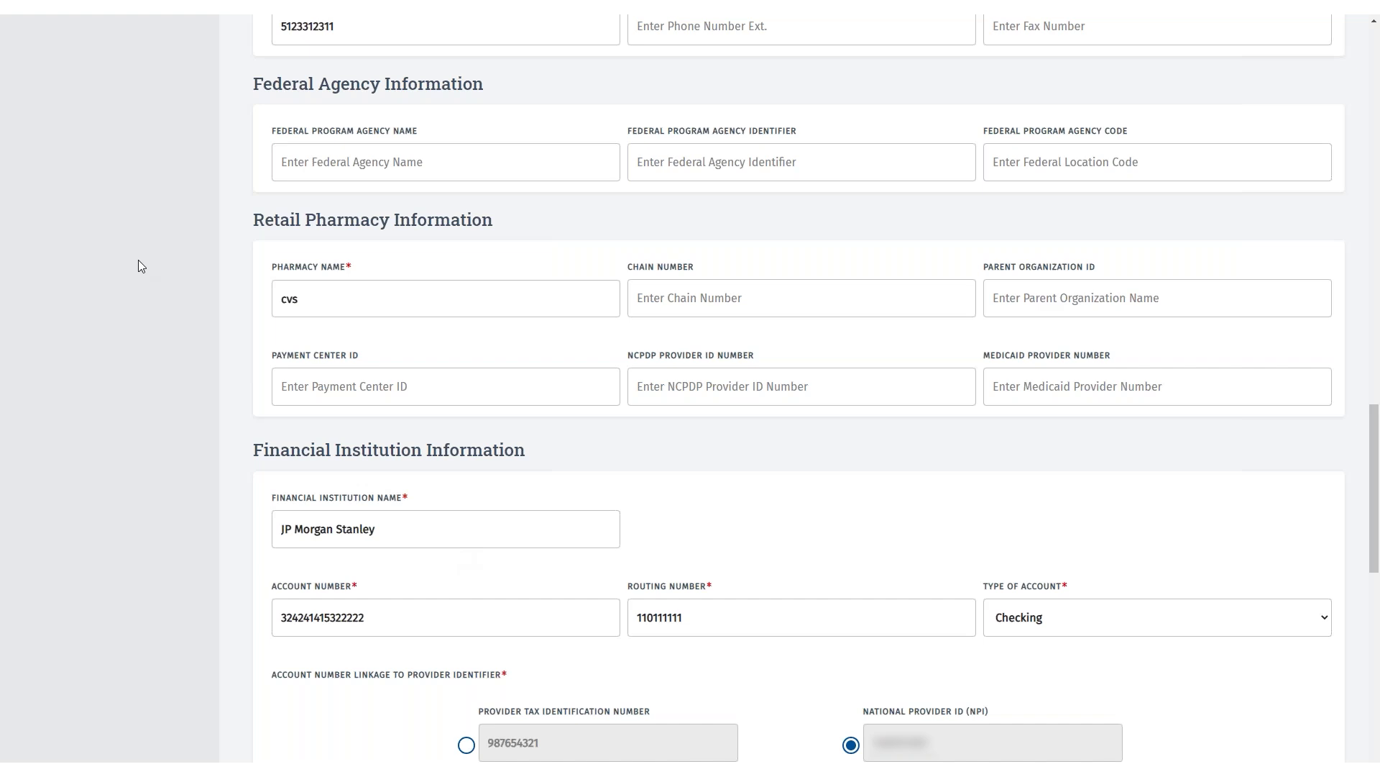
- Replace the pharmacy name 'cvs' with 'N/A' on the EFT form
{"action": "left_click", "coordinate": [295, 299]}
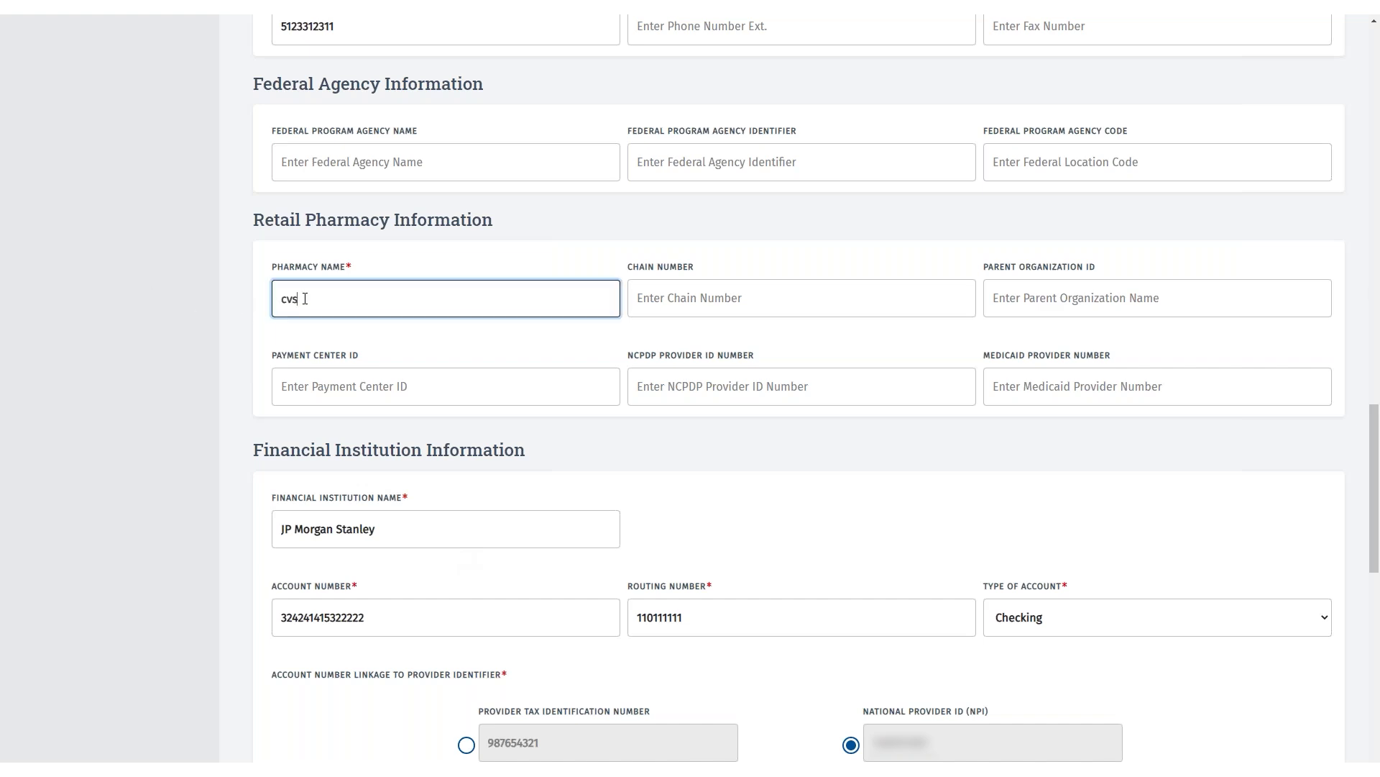
{"action": "key", "text": "BackSpace"}
{"action": "key", "text": "BackSpace"}
{"action": "key", "text": "BackSpace"}
{"action": "type", "text": "N/A"}
{"action": "key", "text": "Tab"}
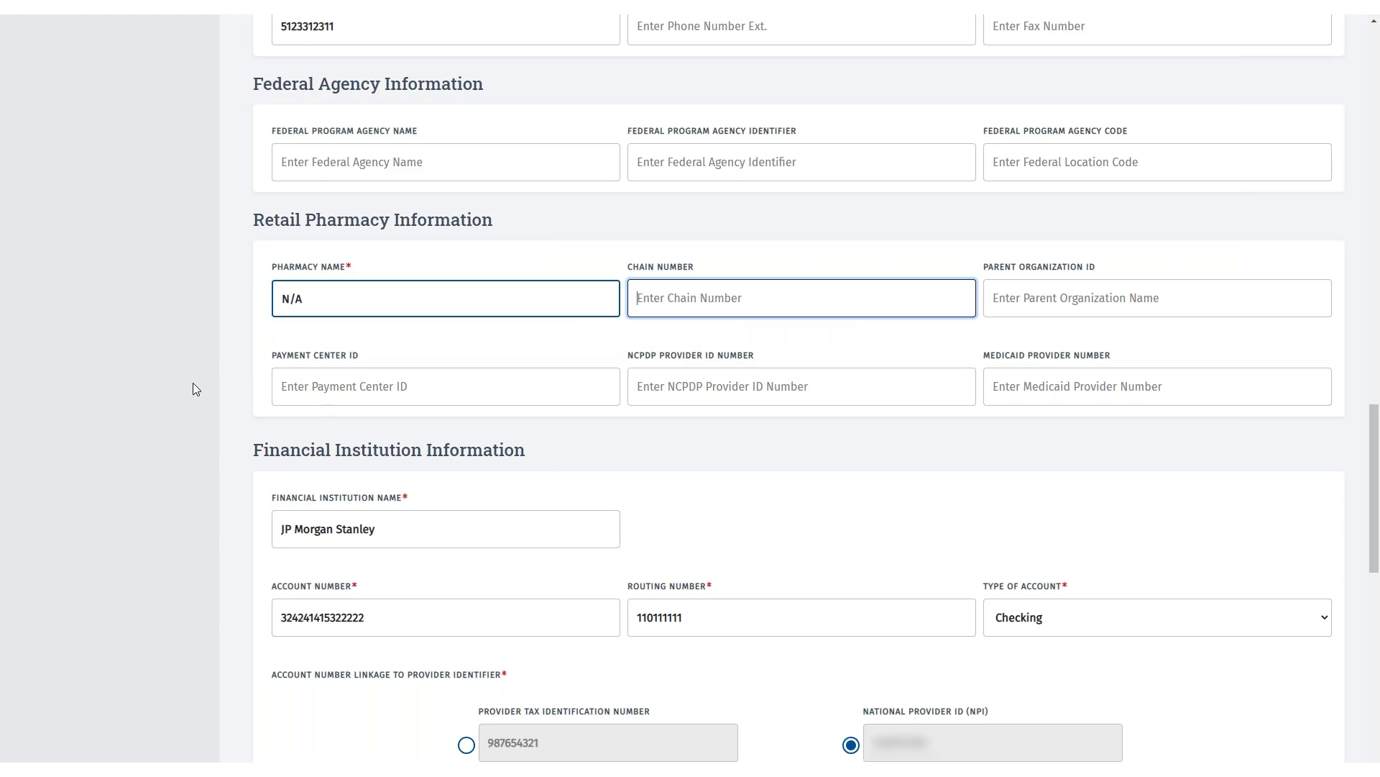
{"action": "scroll", "coordinate": [192, 389], "scroll_direction": "down", "scroll_amount": 5}
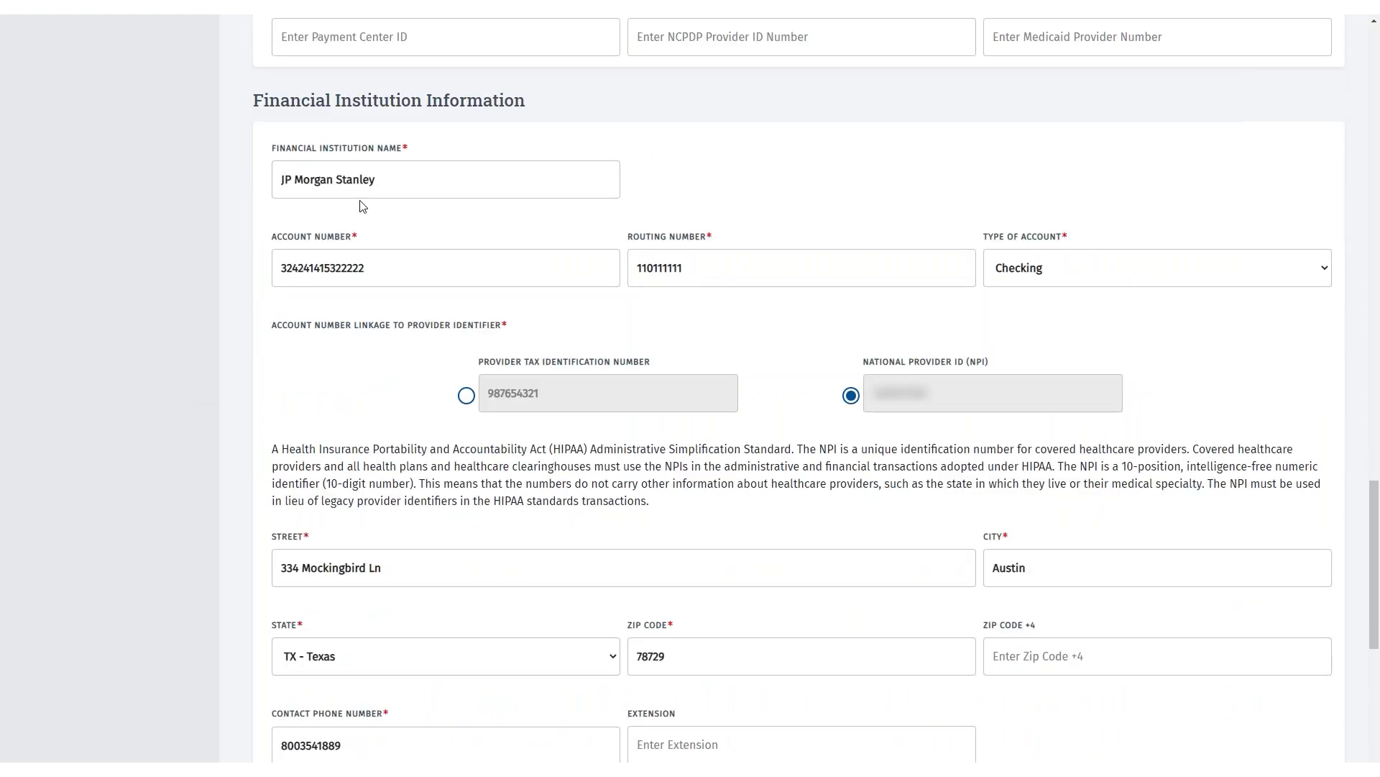
- Change the financial institution from JP Morgan Stanley to Wells Fargo and enter a new account number
{"action": "left_click_drag", "start_coordinate": [388, 179], "coordinate": [267, 191]}
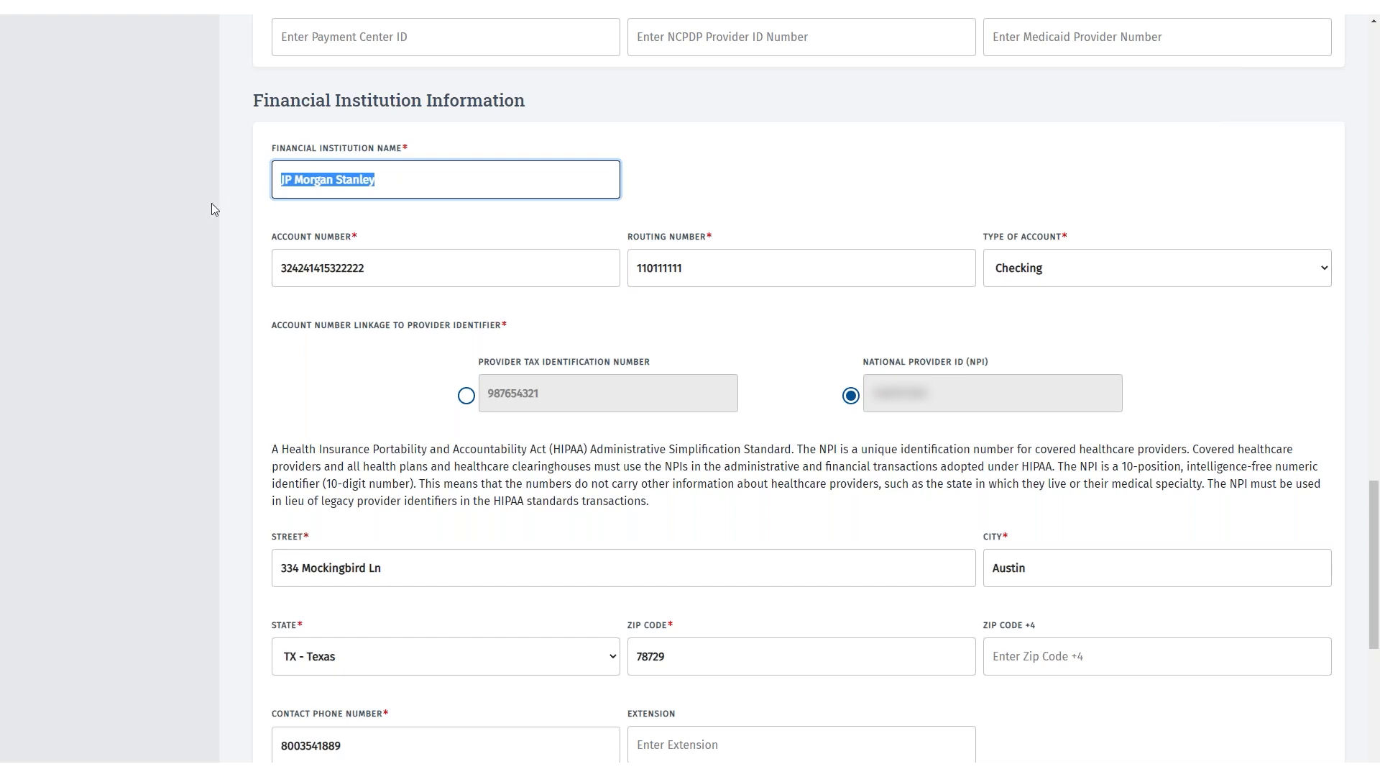
{"action": "type", "text": "Well"}
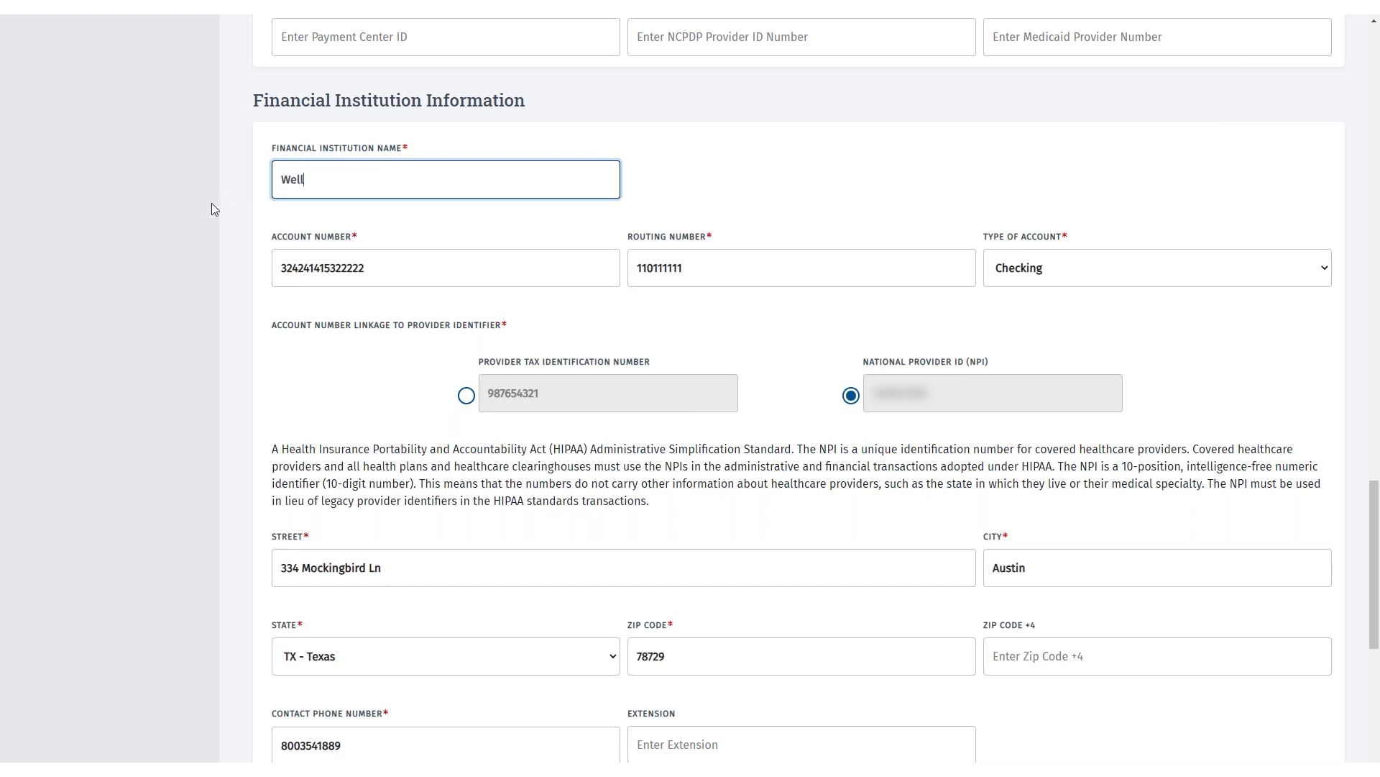
{"action": "type", "text": "s Fargo"}
{"action": "key", "text": "Tab"}
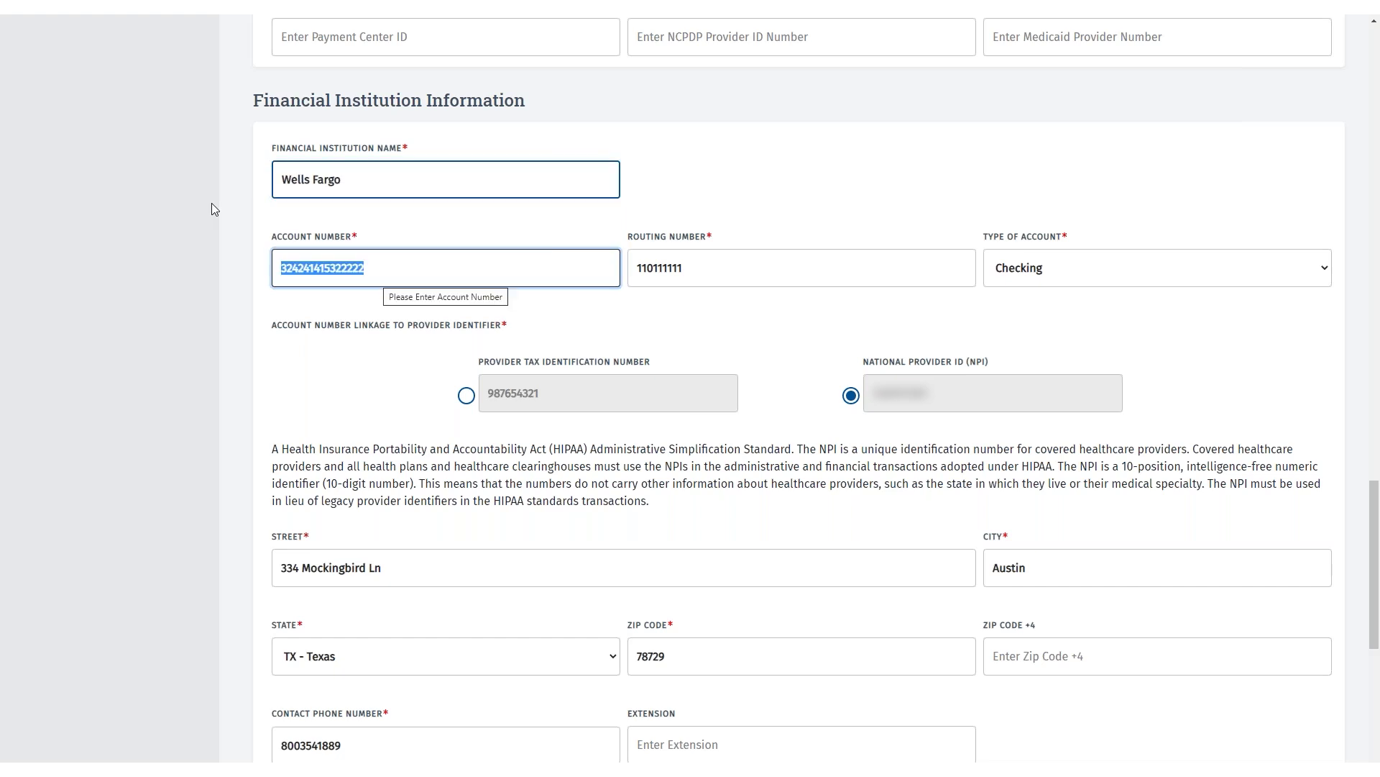
{"action": "key", "text": "End"}
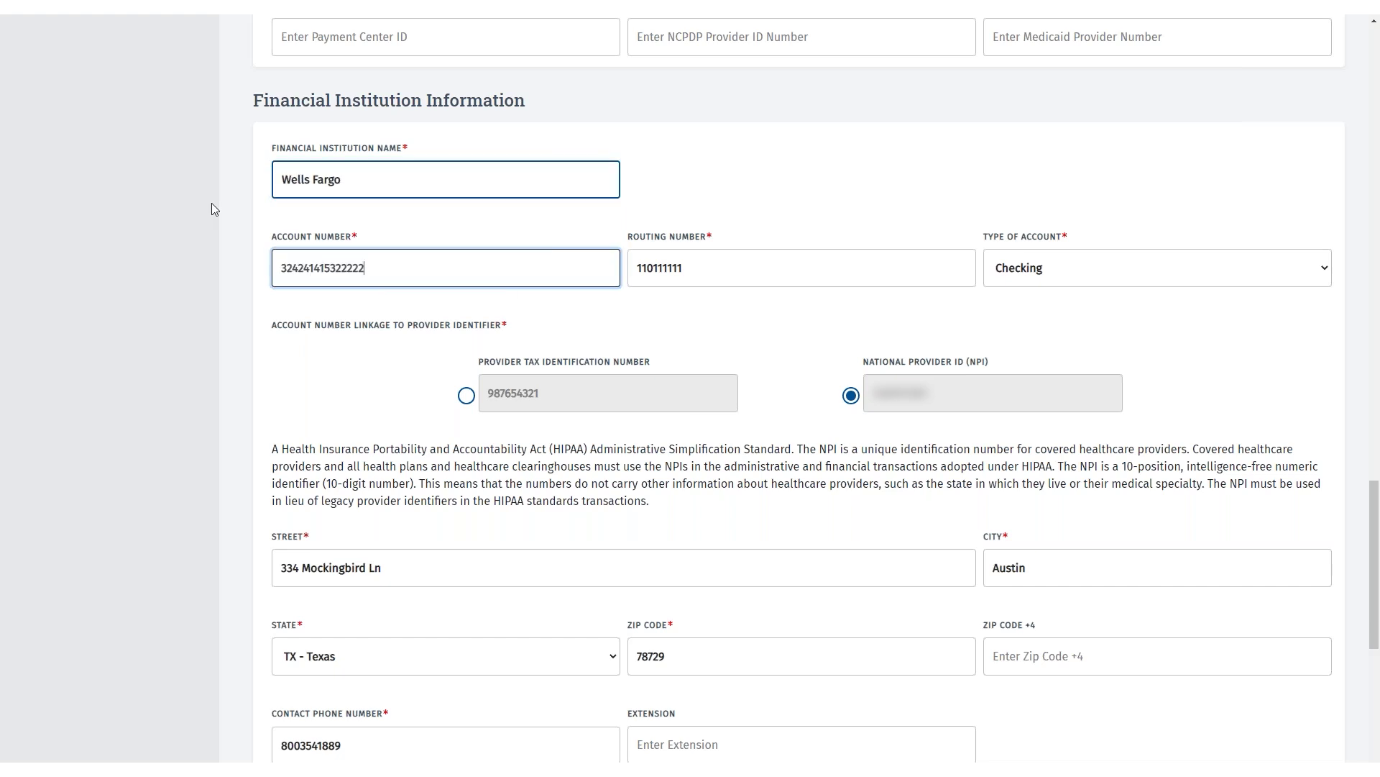
{"action": "left_click_drag", "start_coordinate": [365, 268], "coordinate": [274, 271]}
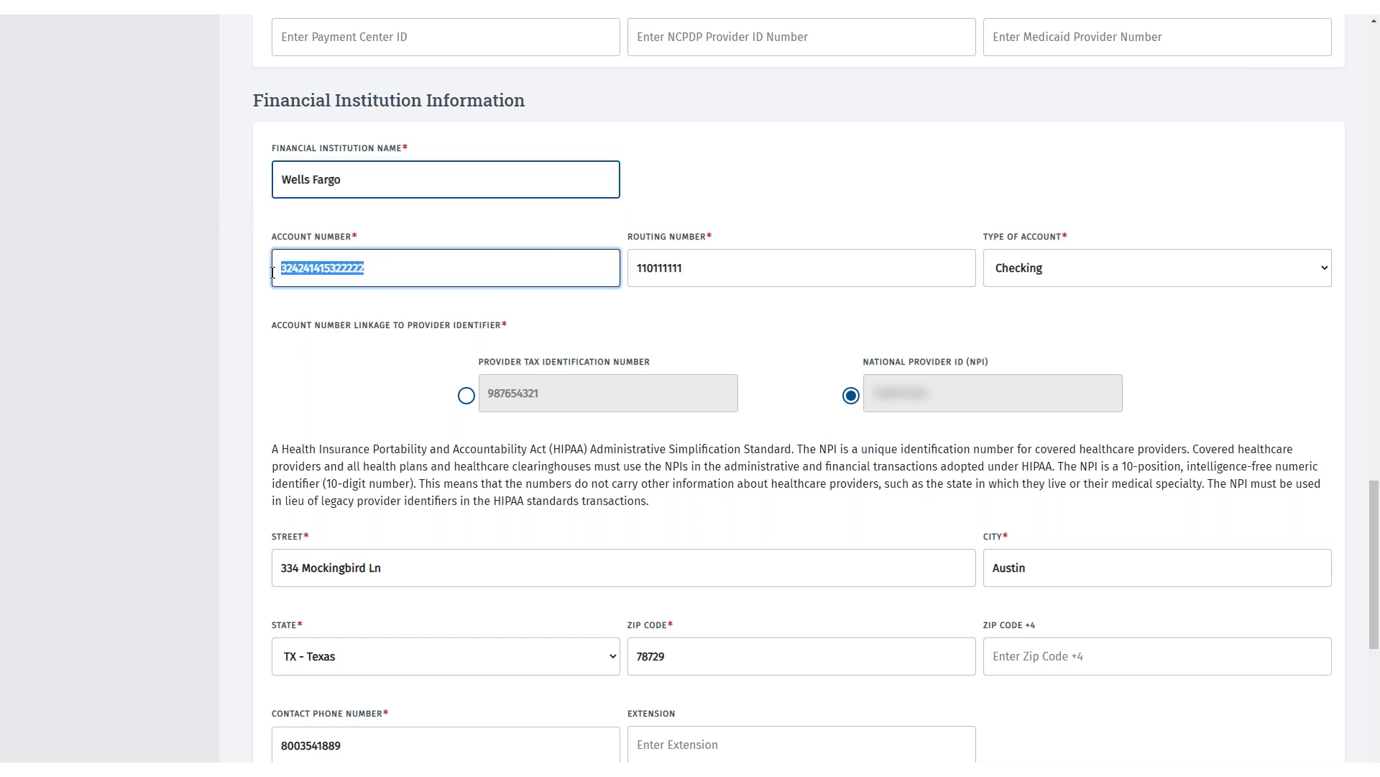
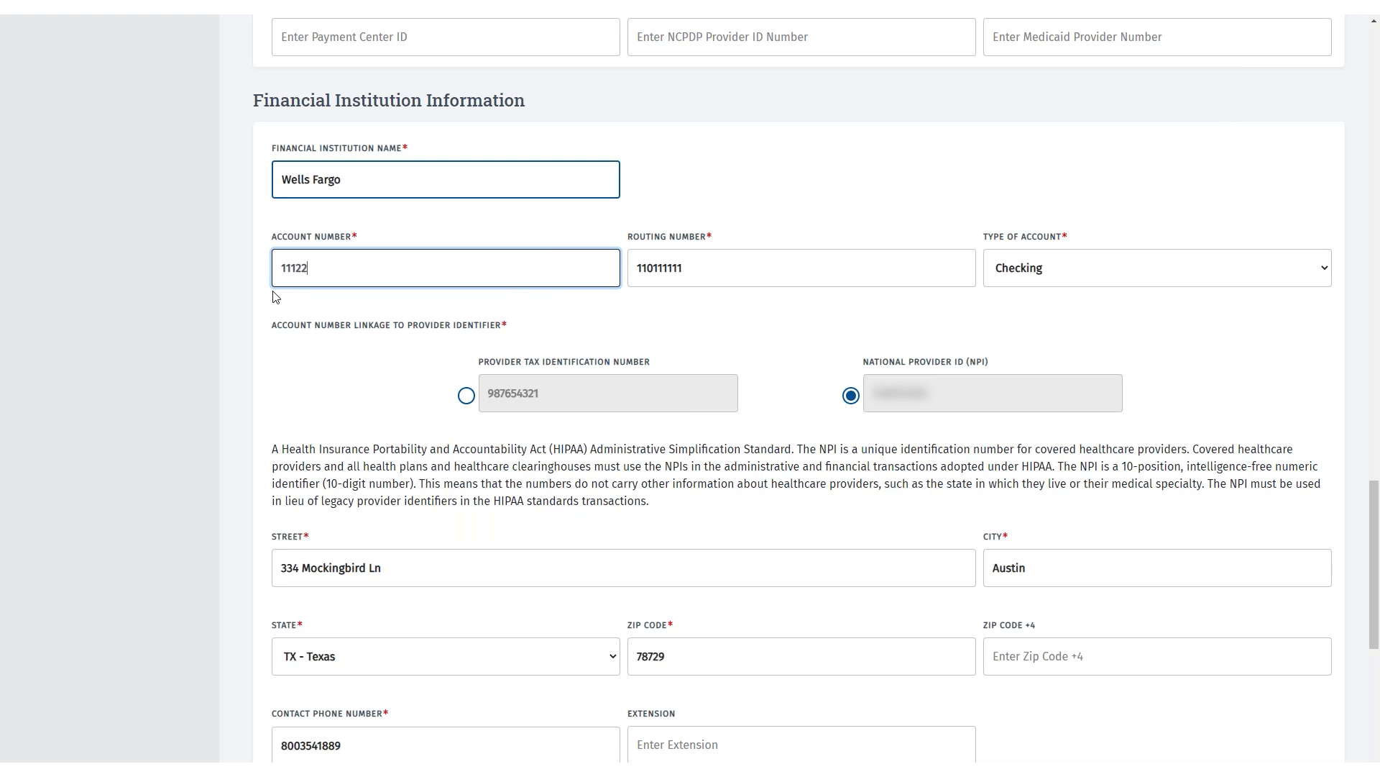
- Replace the old routing number with a new one
{"action": "left_click", "coordinate": [676, 268]}
{"action": "left_click_drag", "start_coordinate": [683, 269], "coordinate": [636, 278]}
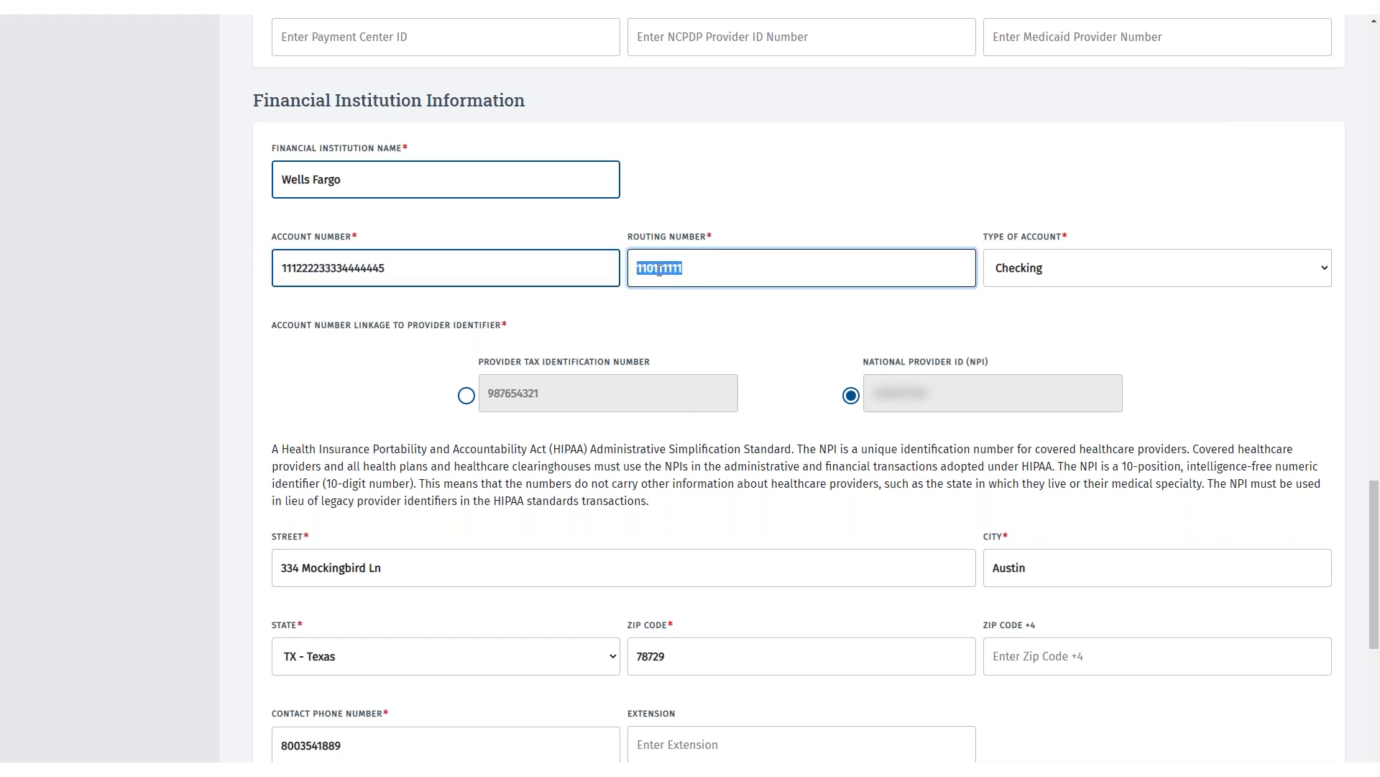
{"action": "scroll", "coordinate": [662, 270], "scroll_direction": "down", "scroll_amount": 1}
{"action": "type", "text": "99"}
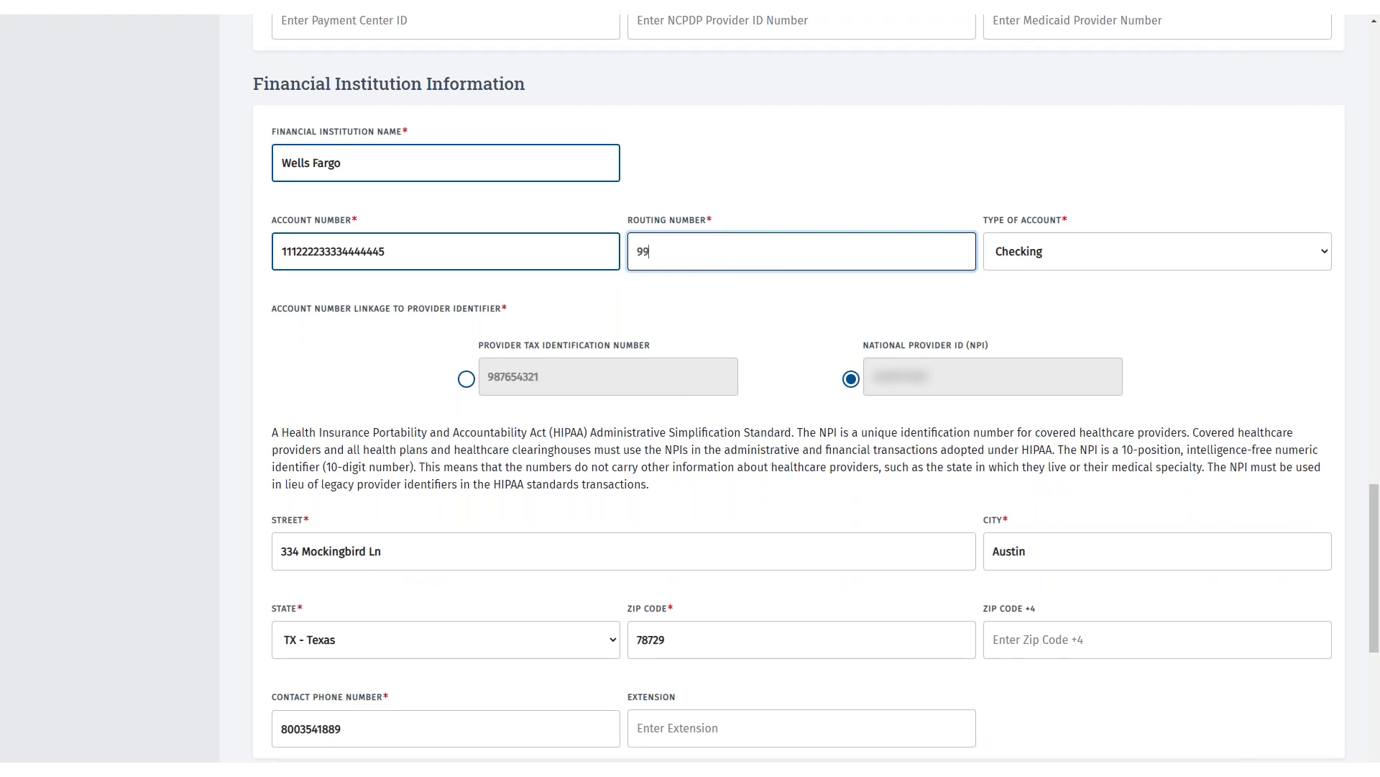
{"action": "type", "text": "9999999"}
- Update the bank's street address and the last two digits of its zip code
{"action": "left_click_drag", "start_coordinate": [385, 553], "coordinate": [279, 556]}
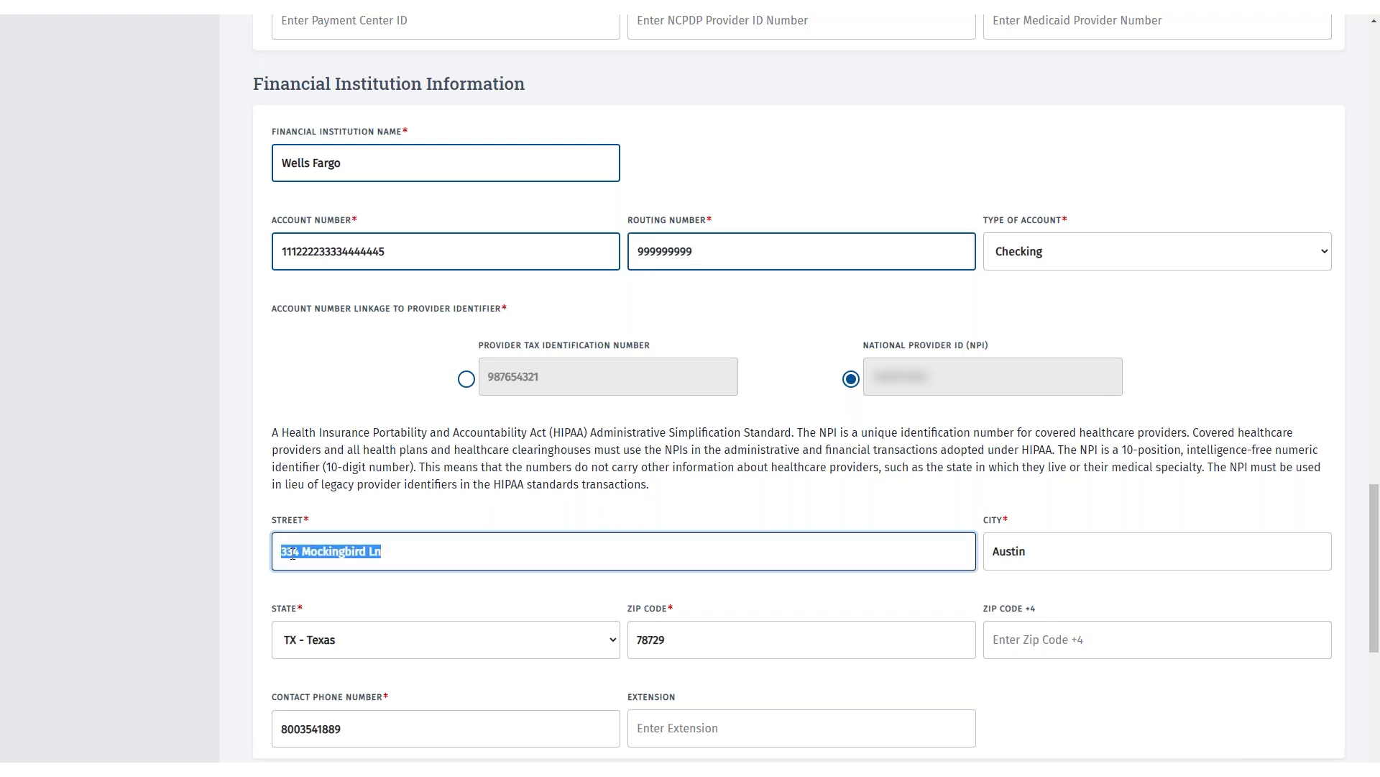
{"action": "type", "text": "5 C"}
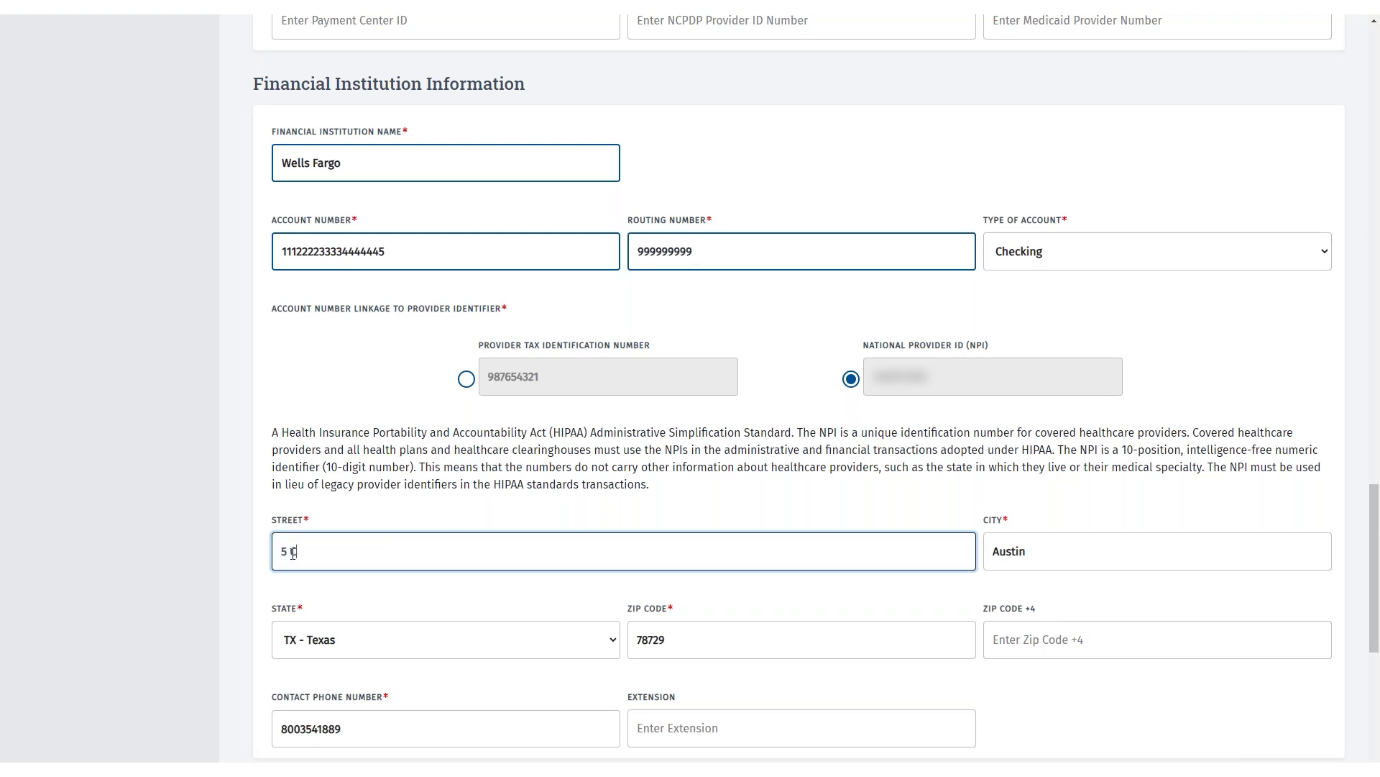
{"action": "type", "text": "ity Place"}
{"action": "key", "text": "Tab"}
{"action": "left_click", "coordinate": [654, 640]}
{"action": "left_click_drag", "start_coordinate": [654, 639], "coordinate": [667, 640]}
{"action": "key", "text": "BackSpace"}
{"action": "type", "text": "48"}
- Update the bank's phone number after 800 and save the EFT form
{"action": "left_click_drag", "start_coordinate": [351, 728], "coordinate": [301, 728]}
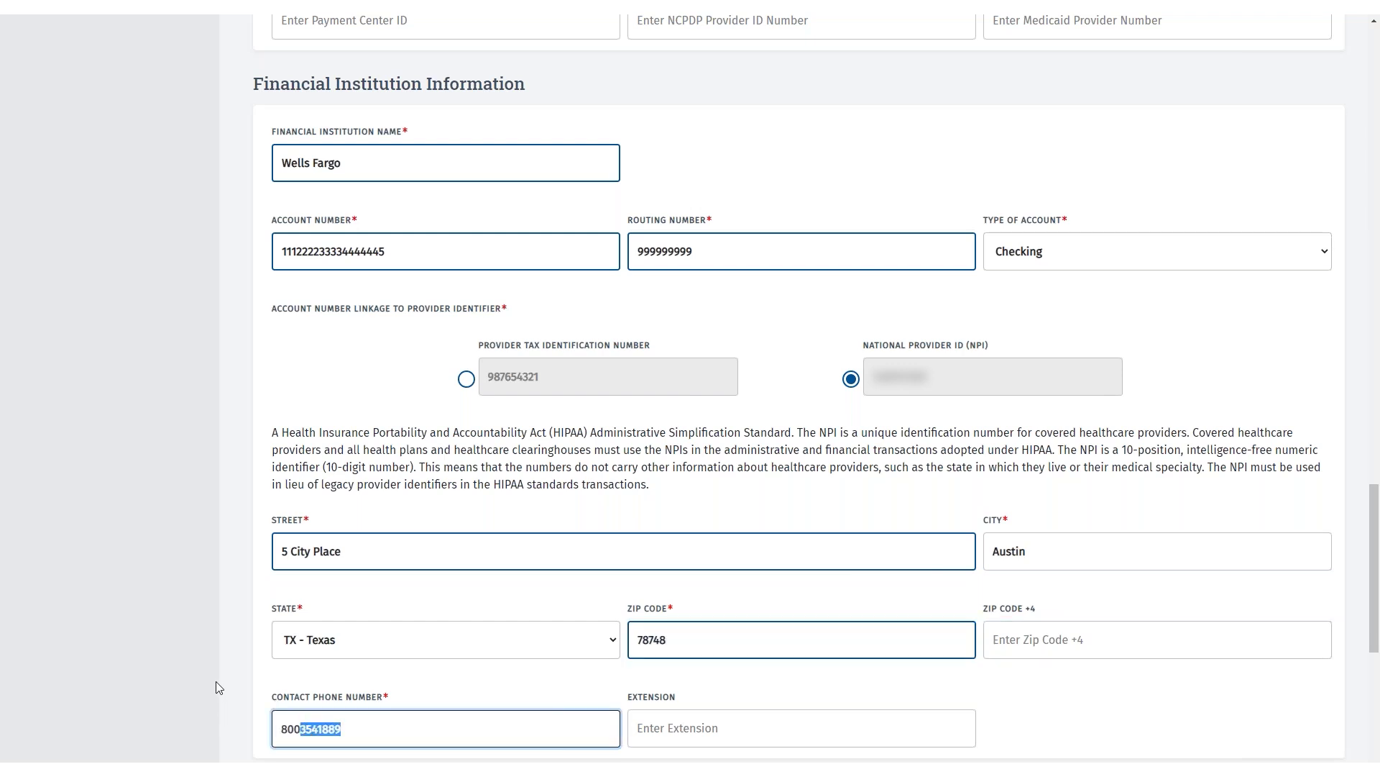
{"action": "type", "text": "5551234"}
{"action": "key", "text": "Tab"}
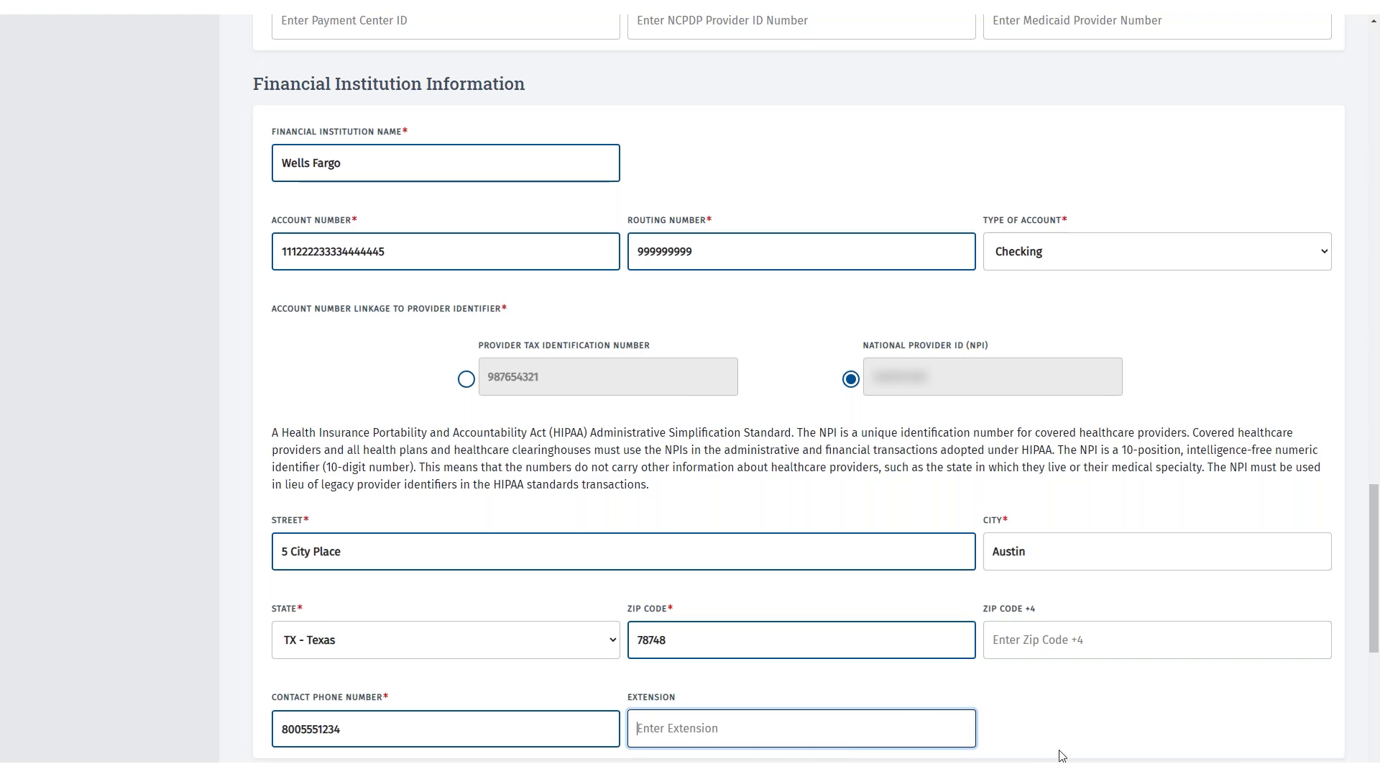
{"action": "scroll", "coordinate": [1061, 755], "scroll_direction": "down", "scroll_amount": 6}
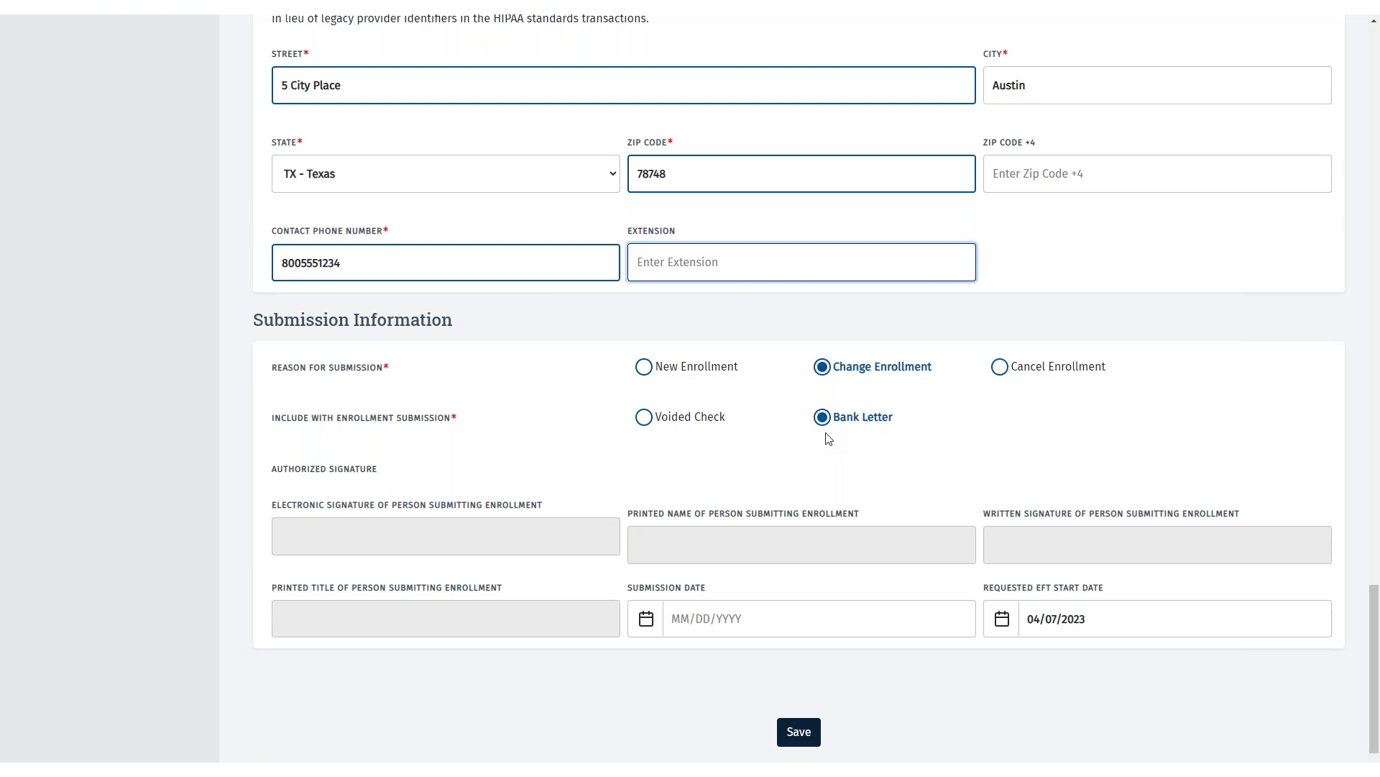
{"action": "left_click", "coordinate": [796, 743]}
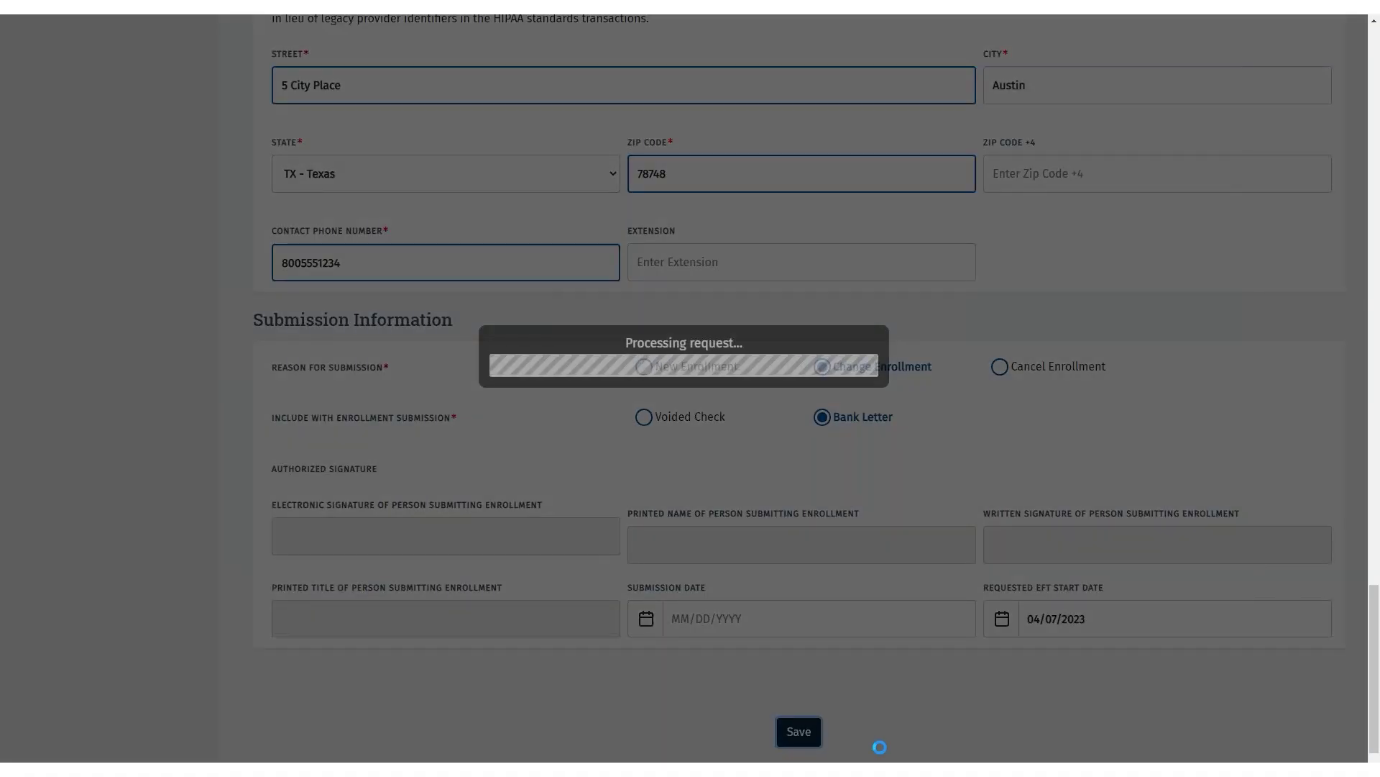
{"action": "scroll", "coordinate": [906, 709], "scroll_direction": "down", "scroll_amount": 3}
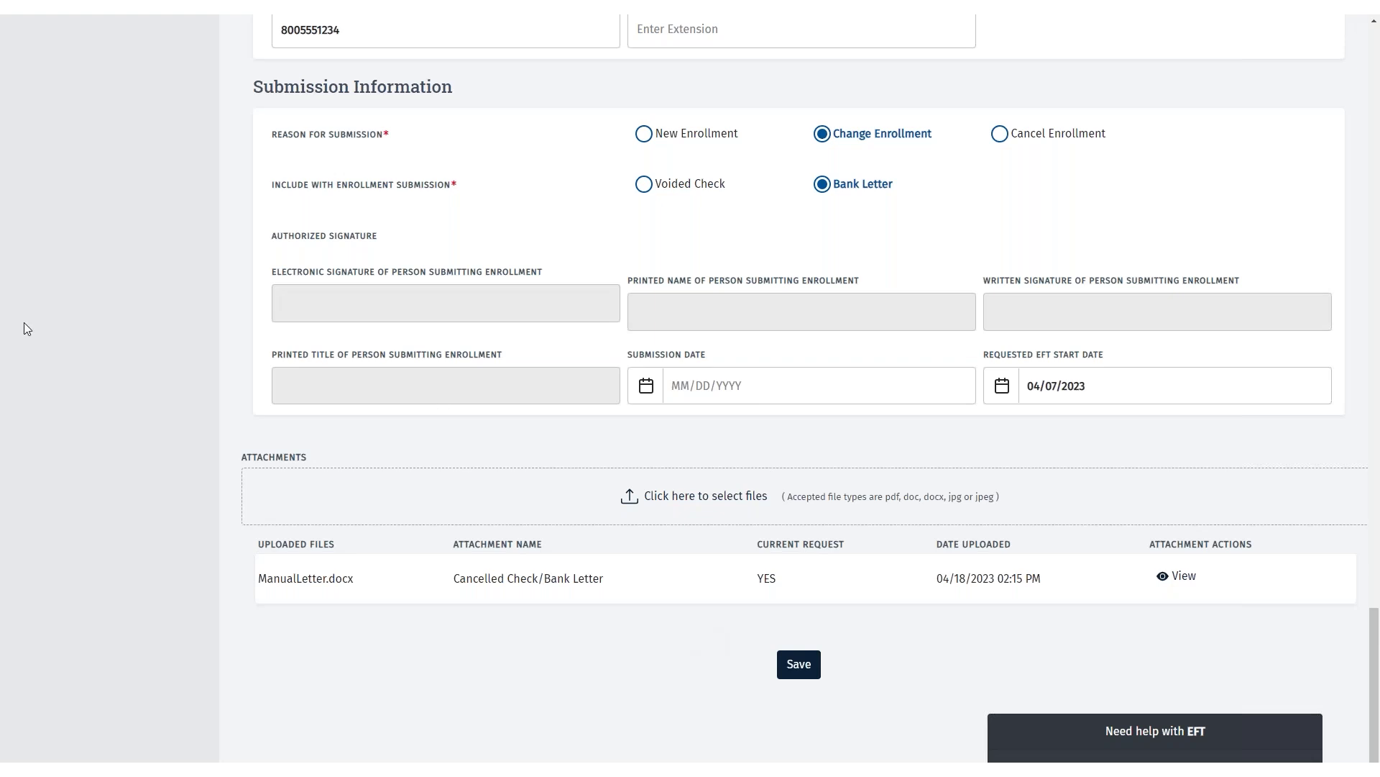
- Attach Bank document.docx from the Desktop as a Cancelled Check/Bank Letter and save
{"action": "left_click", "coordinate": [740, 504]}
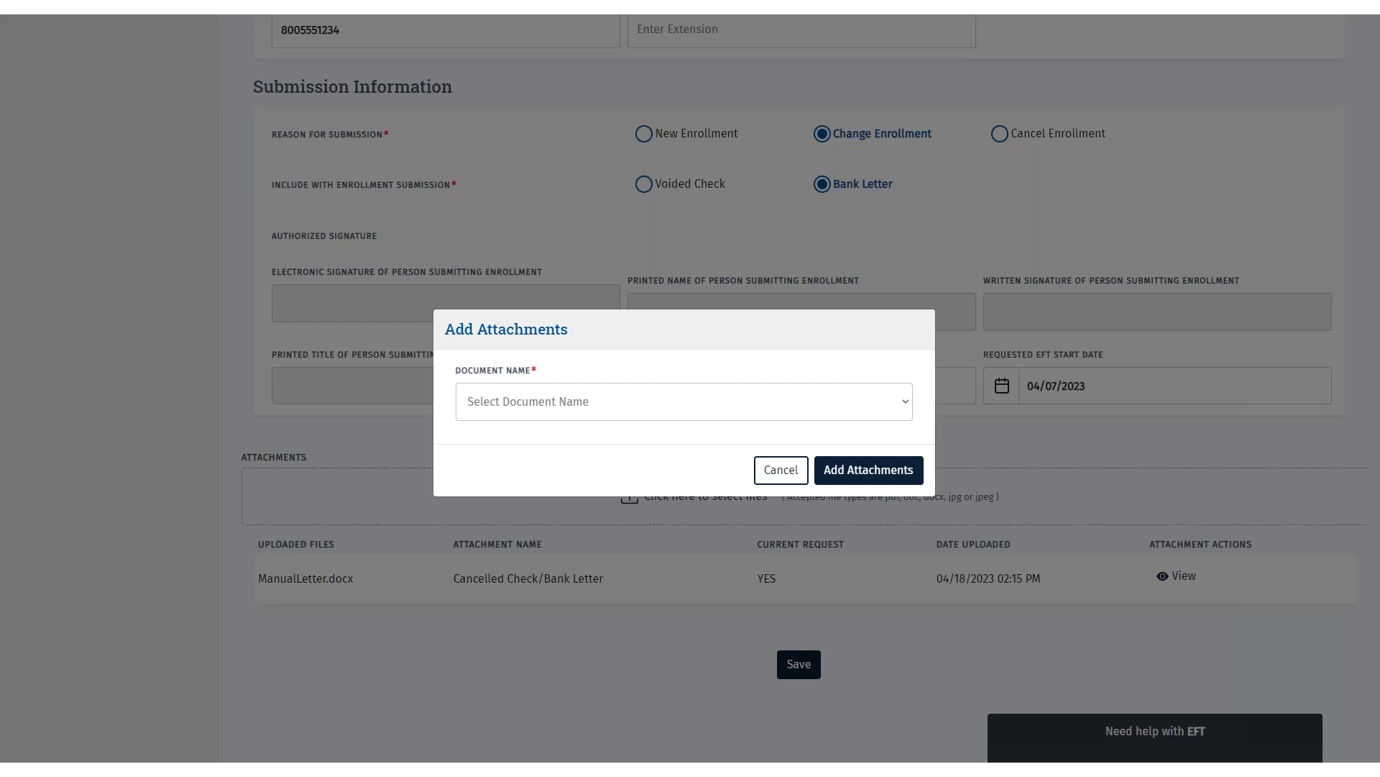
{"action": "left_click", "coordinate": [885, 408]}
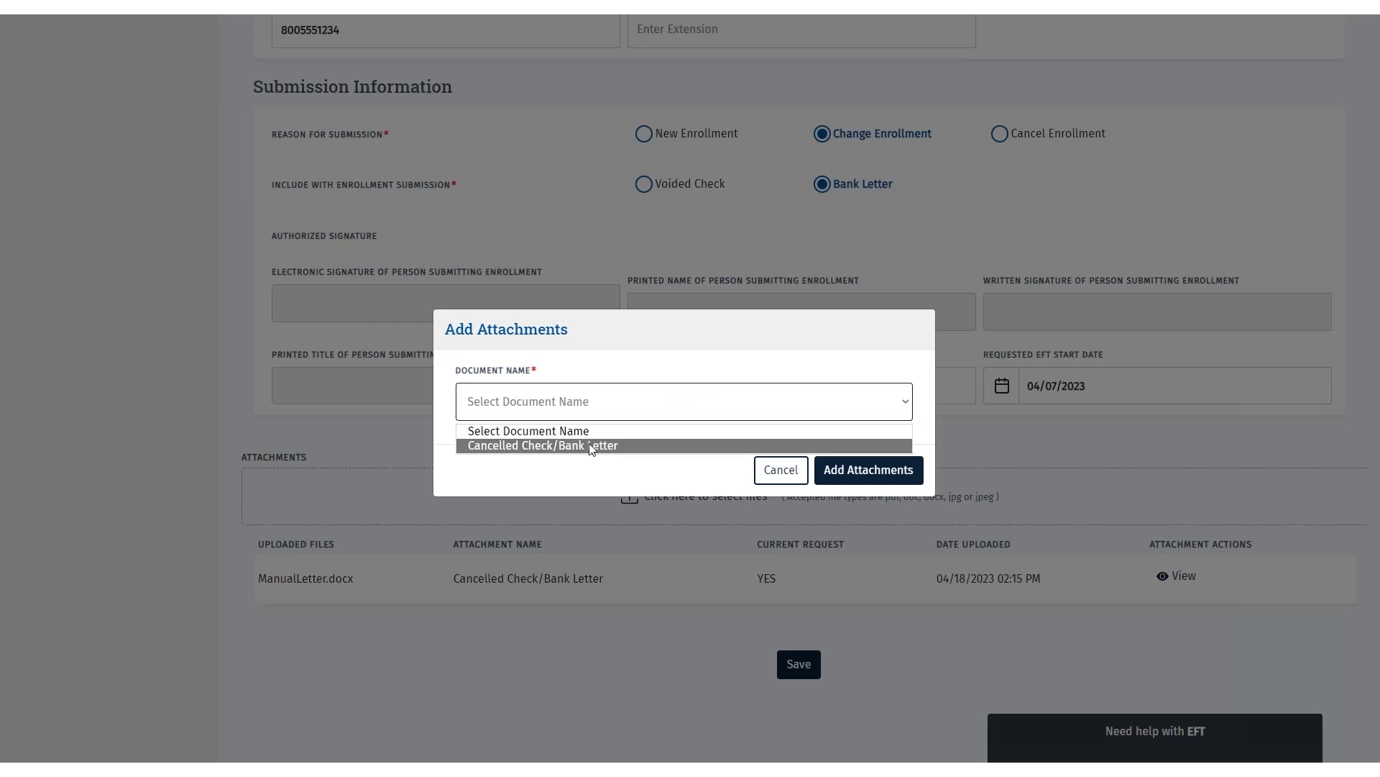
{"action": "left_click", "coordinate": [608, 447]}
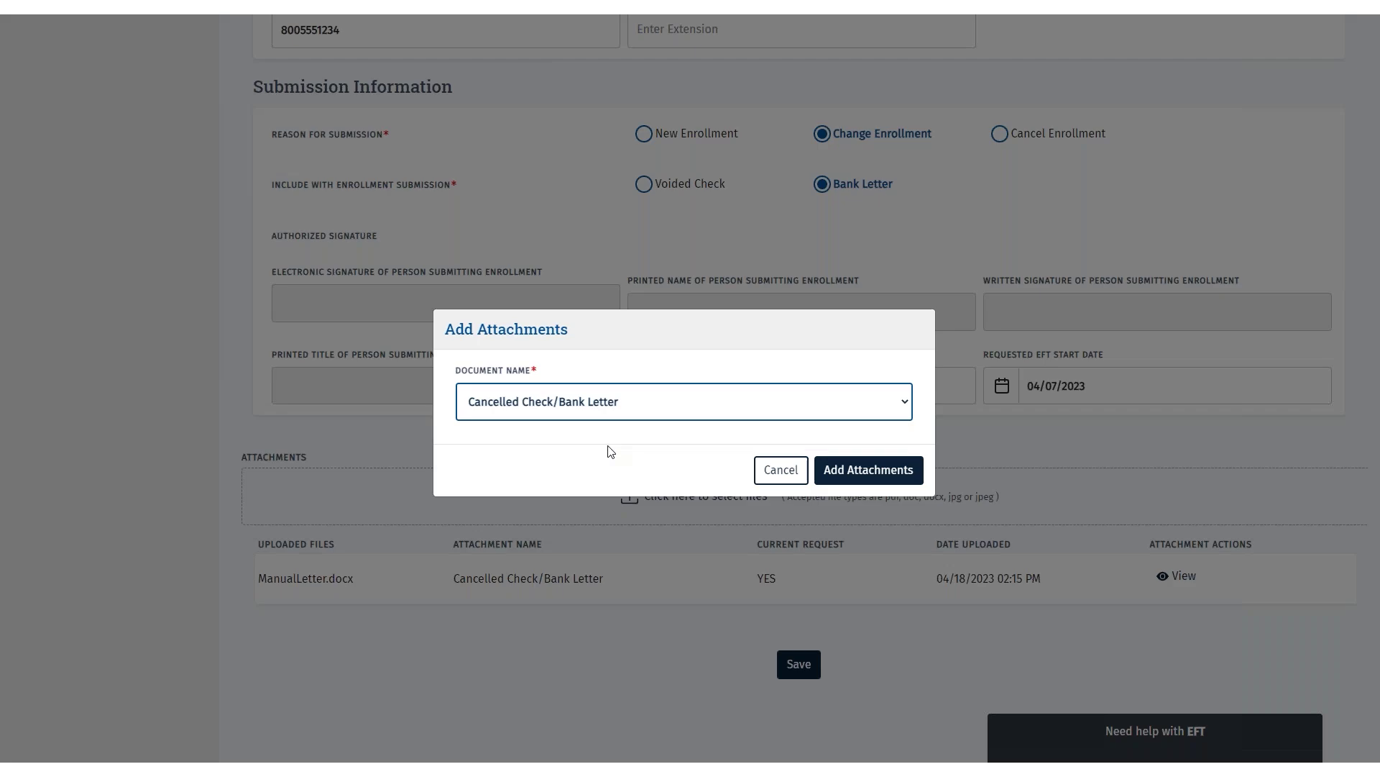
{"action": "left_click", "coordinate": [869, 470]}
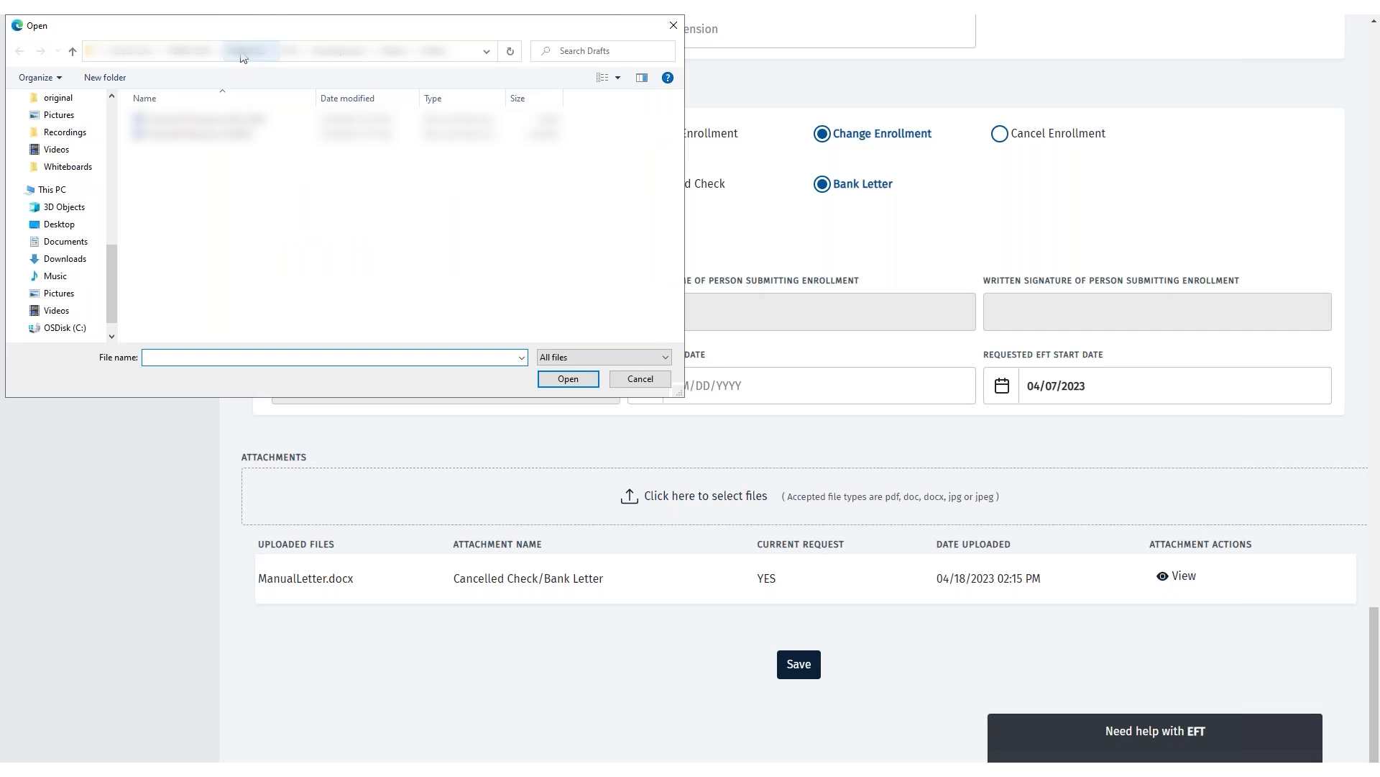
{"action": "left_click", "coordinate": [59, 223]}
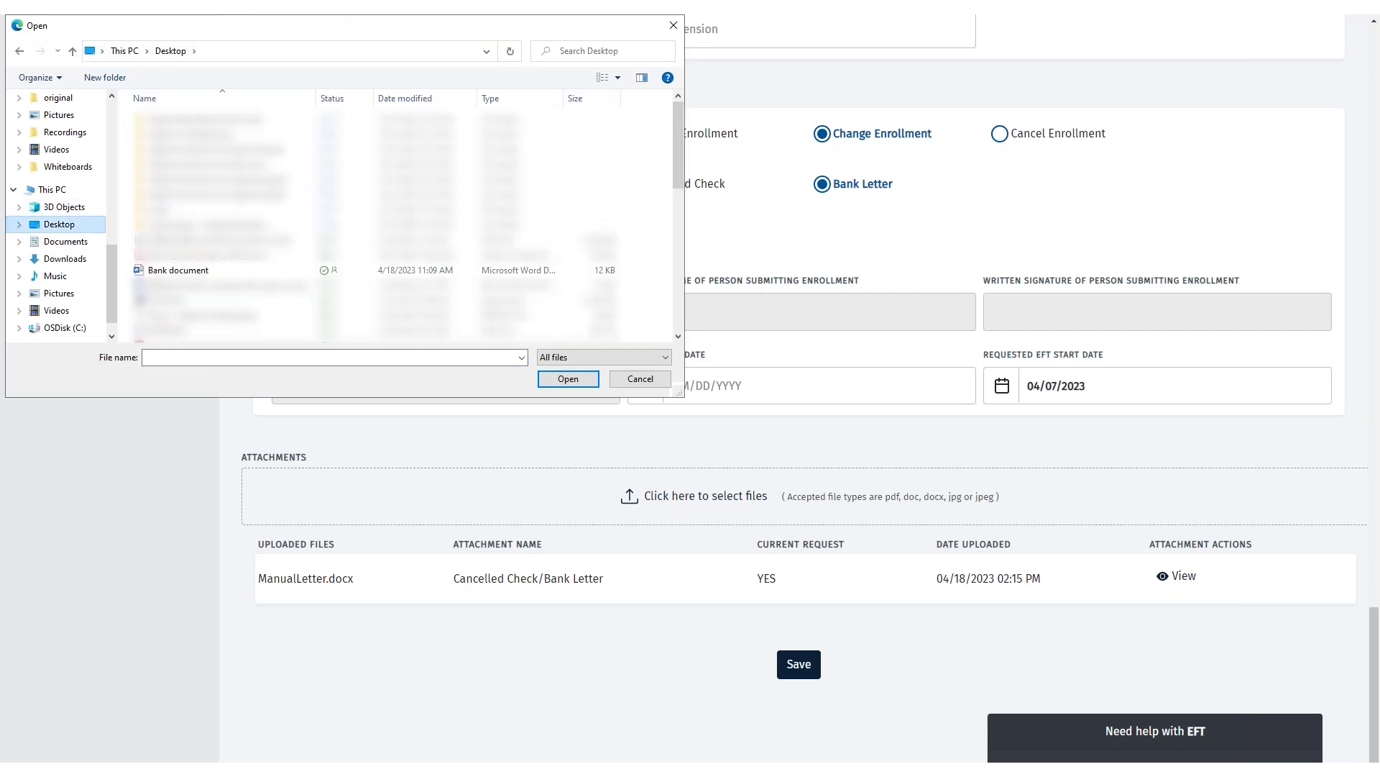
{"action": "left_click", "coordinate": [192, 270]}
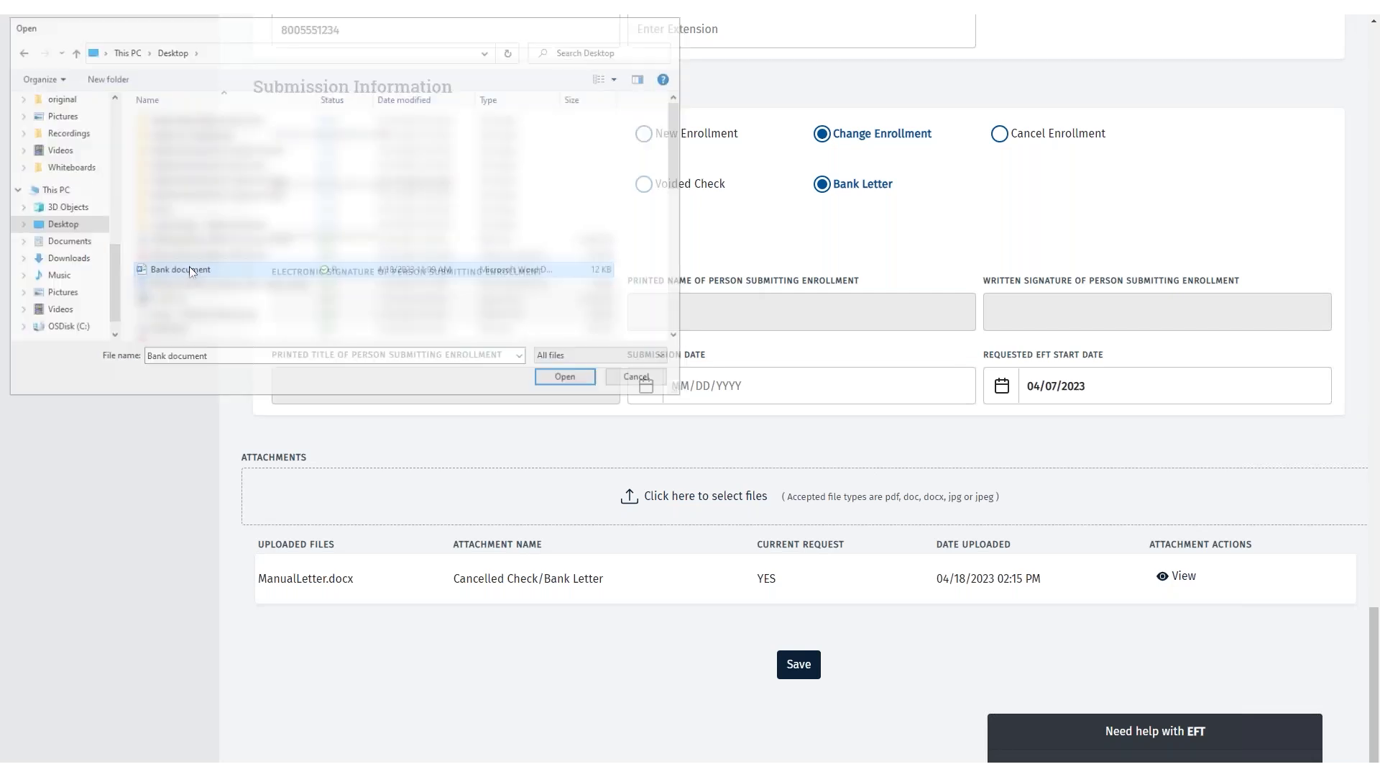
{"action": "double_click", "coordinate": [192, 270]}
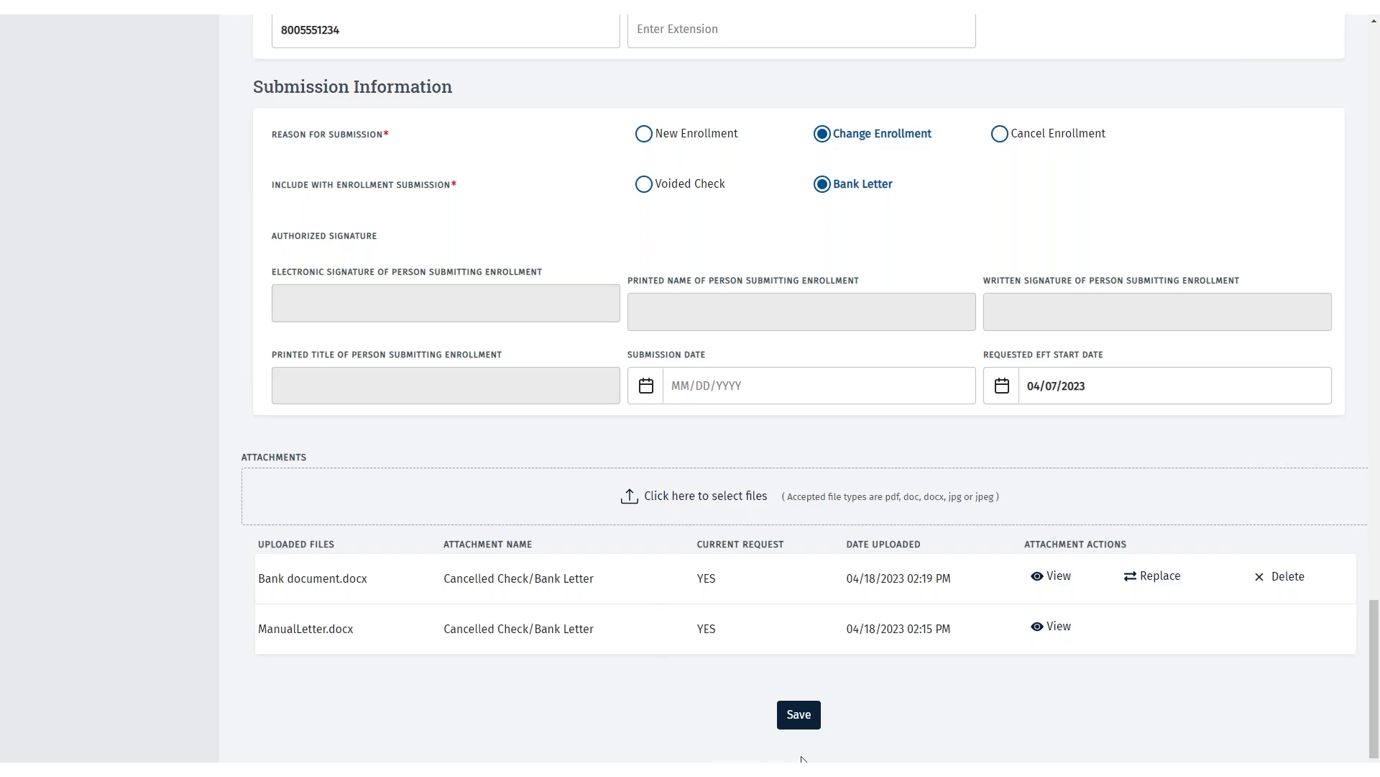
{"action": "left_click", "coordinate": [797, 713]}
- Leave the EFT form and return to the Accounting/Billing Information overview
{"action": "scroll", "coordinate": [88, 500], "scroll_direction": "up", "scroll_amount": 20}
{"action": "scroll", "coordinate": [88, 501], "scroll_direction": "up", "scroll_amount": 10}
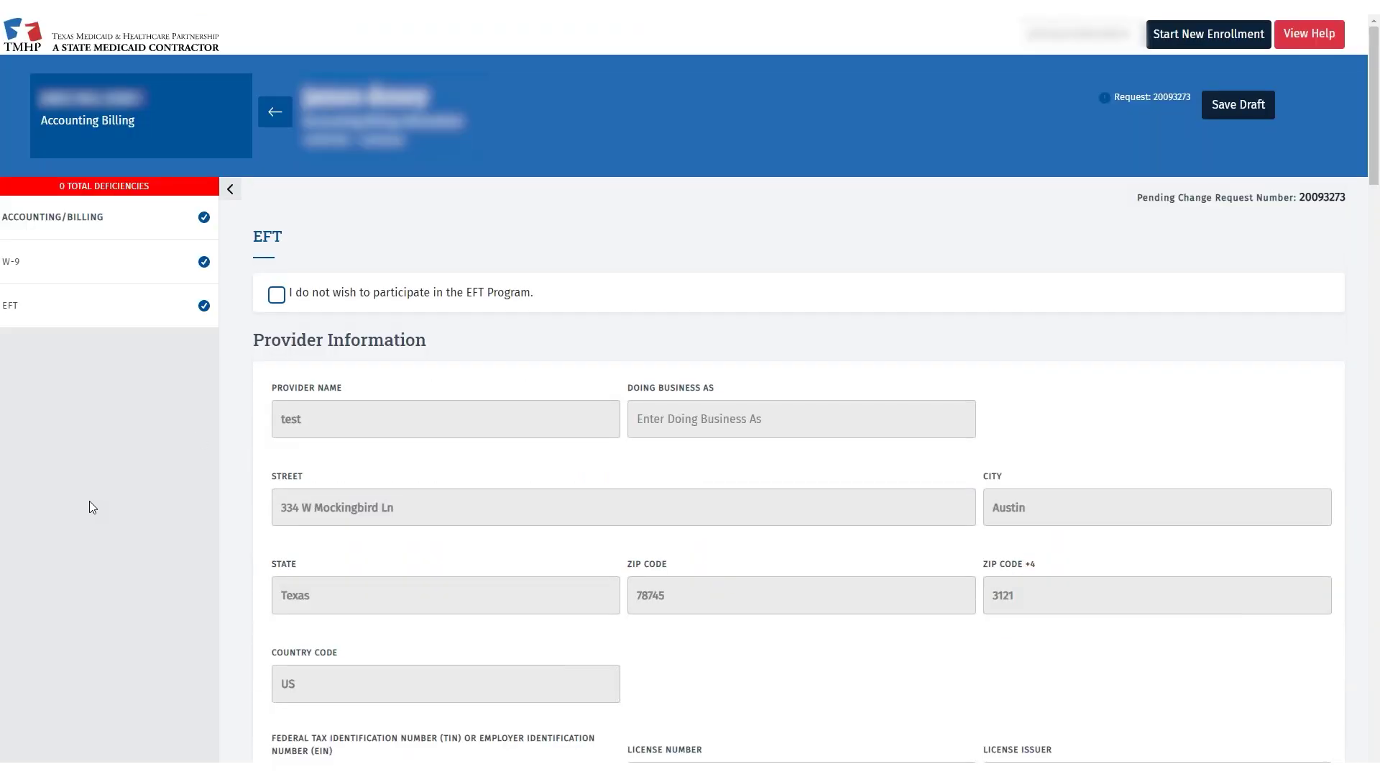
{"action": "left_click", "coordinate": [275, 111]}
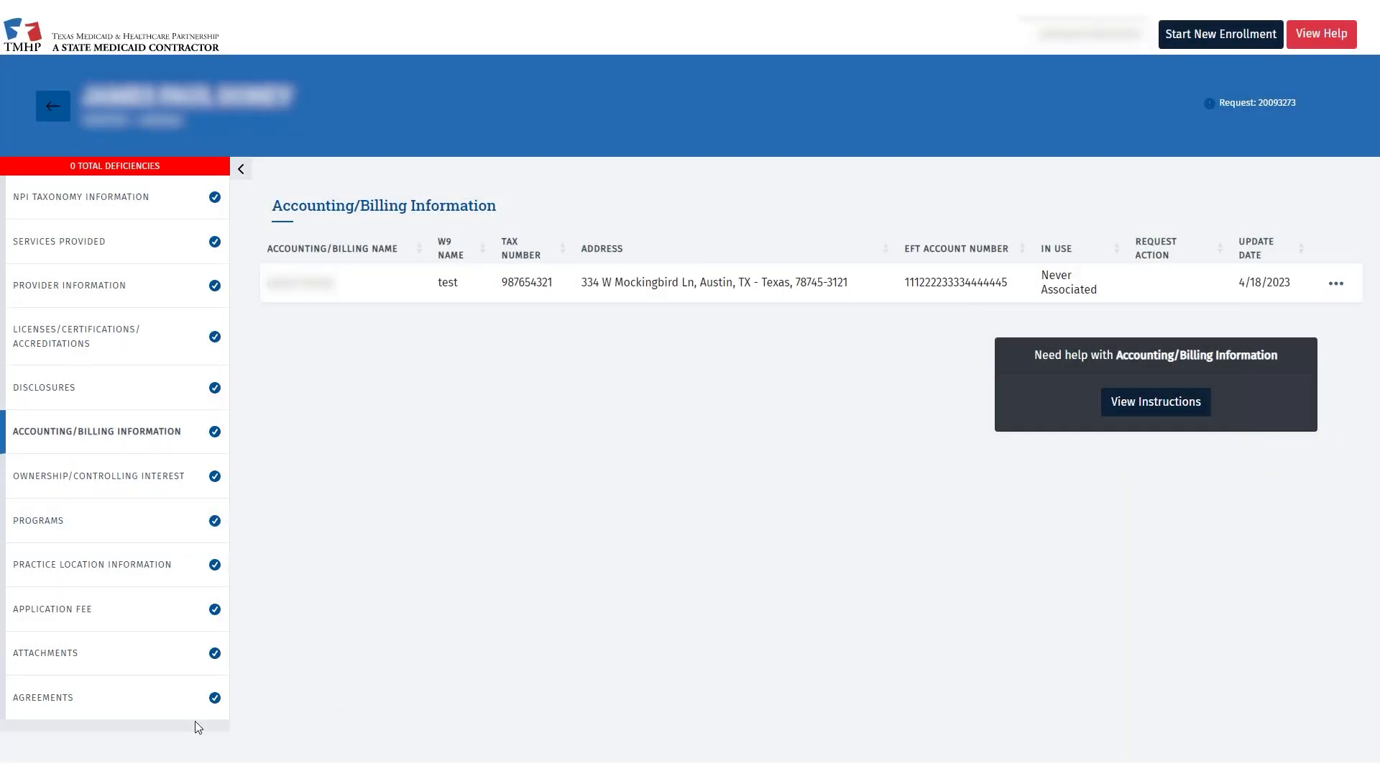
- On the Agreements page, email a PIN and validate it by pasting the received PIN
{"action": "left_click", "coordinate": [65, 698]}
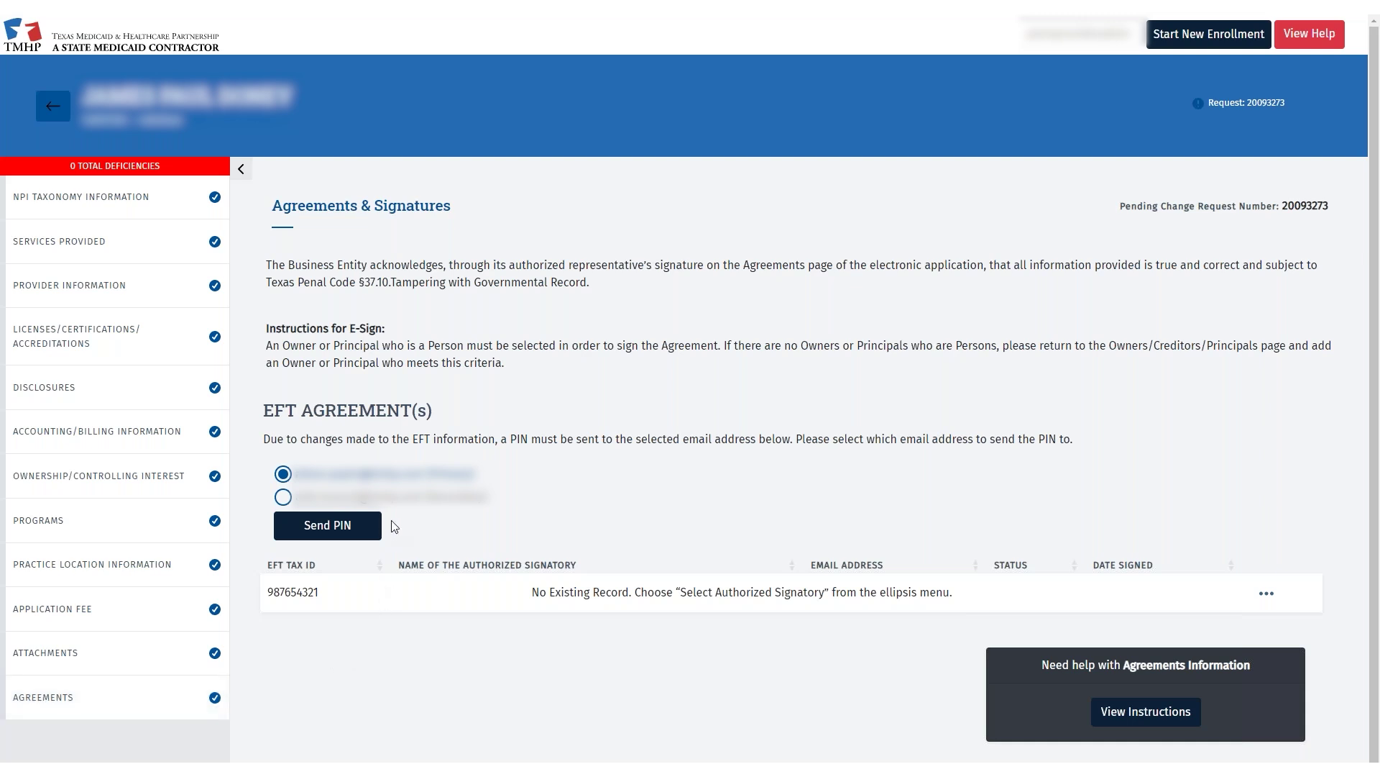
{"action": "left_click", "coordinate": [335, 532]}
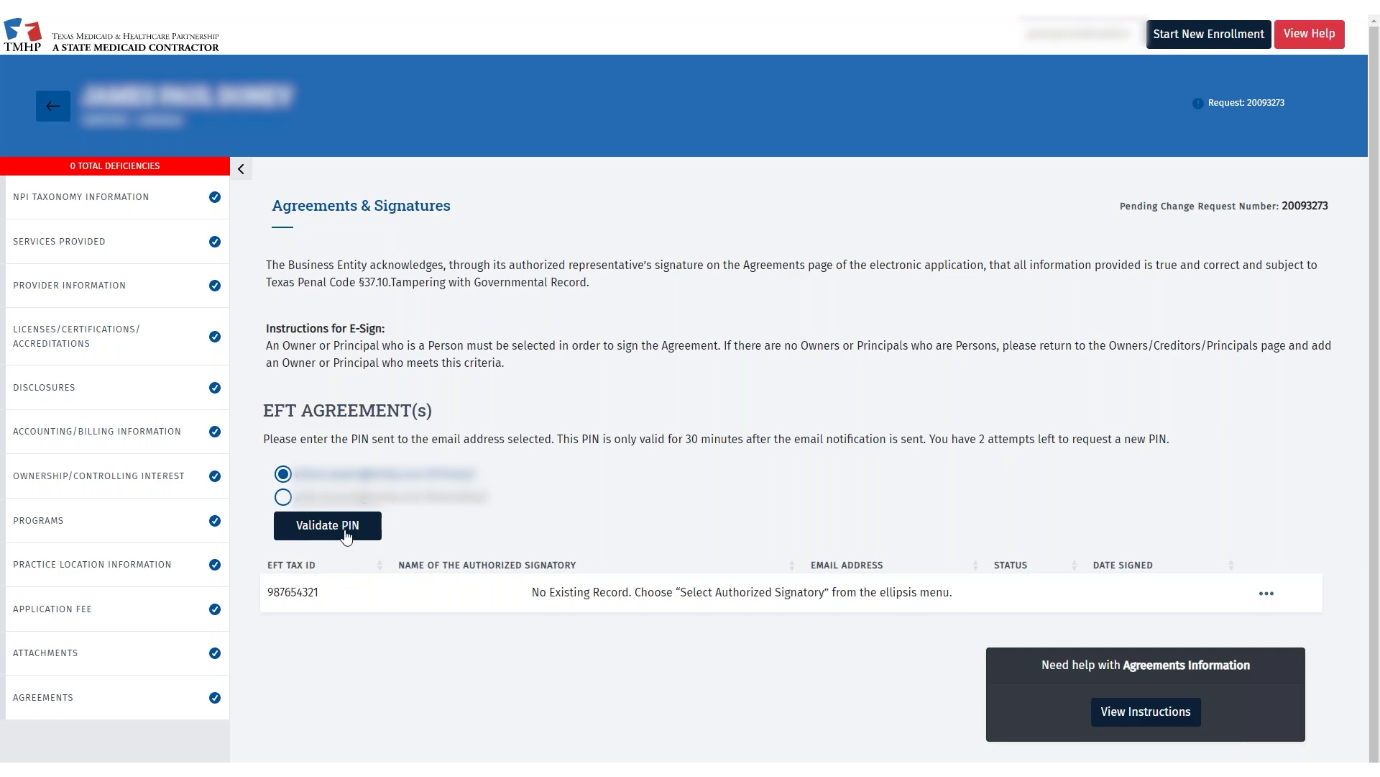
{"action": "left_click", "coordinate": [346, 536]}
{"action": "left_click", "coordinate": [487, 388]}
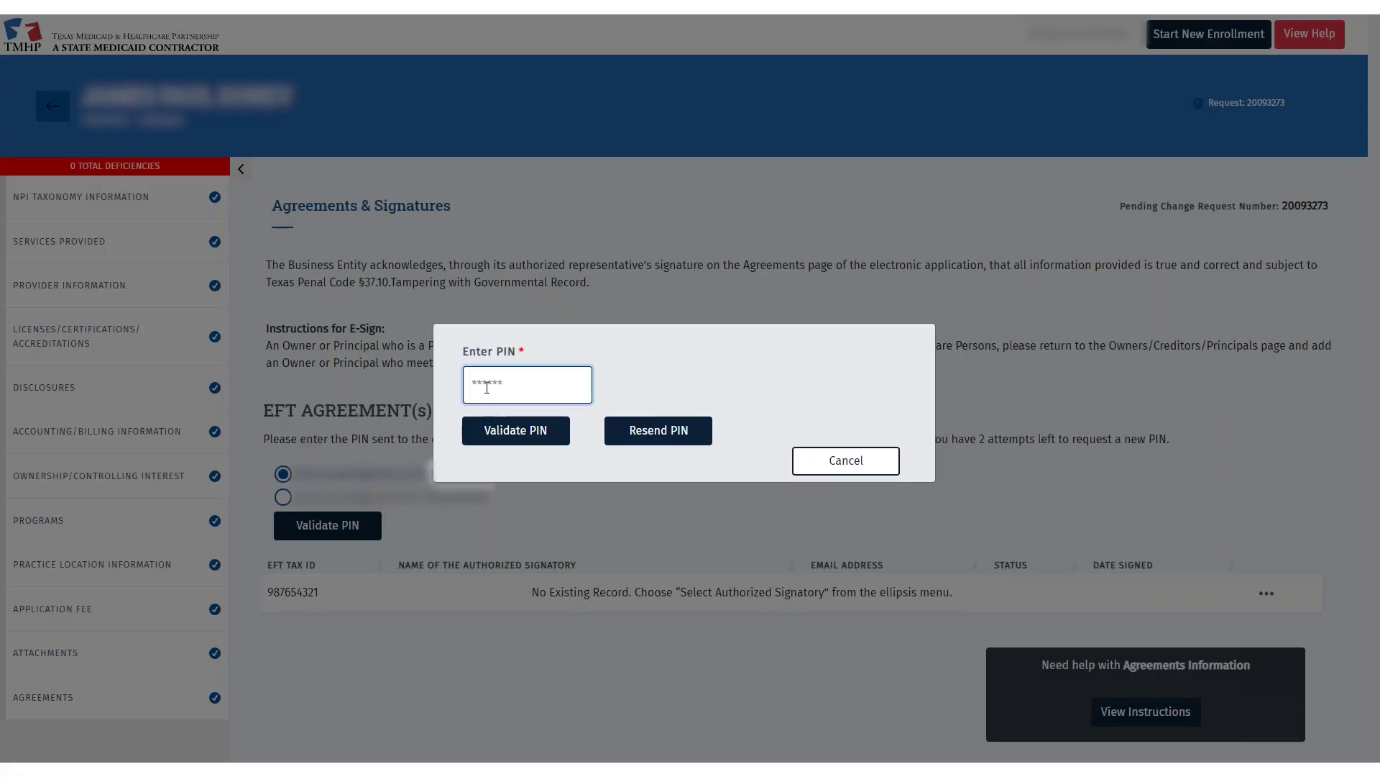
{"action": "key", "text": "ctrl+v"}
{"action": "left_click", "coordinate": [517, 434]}
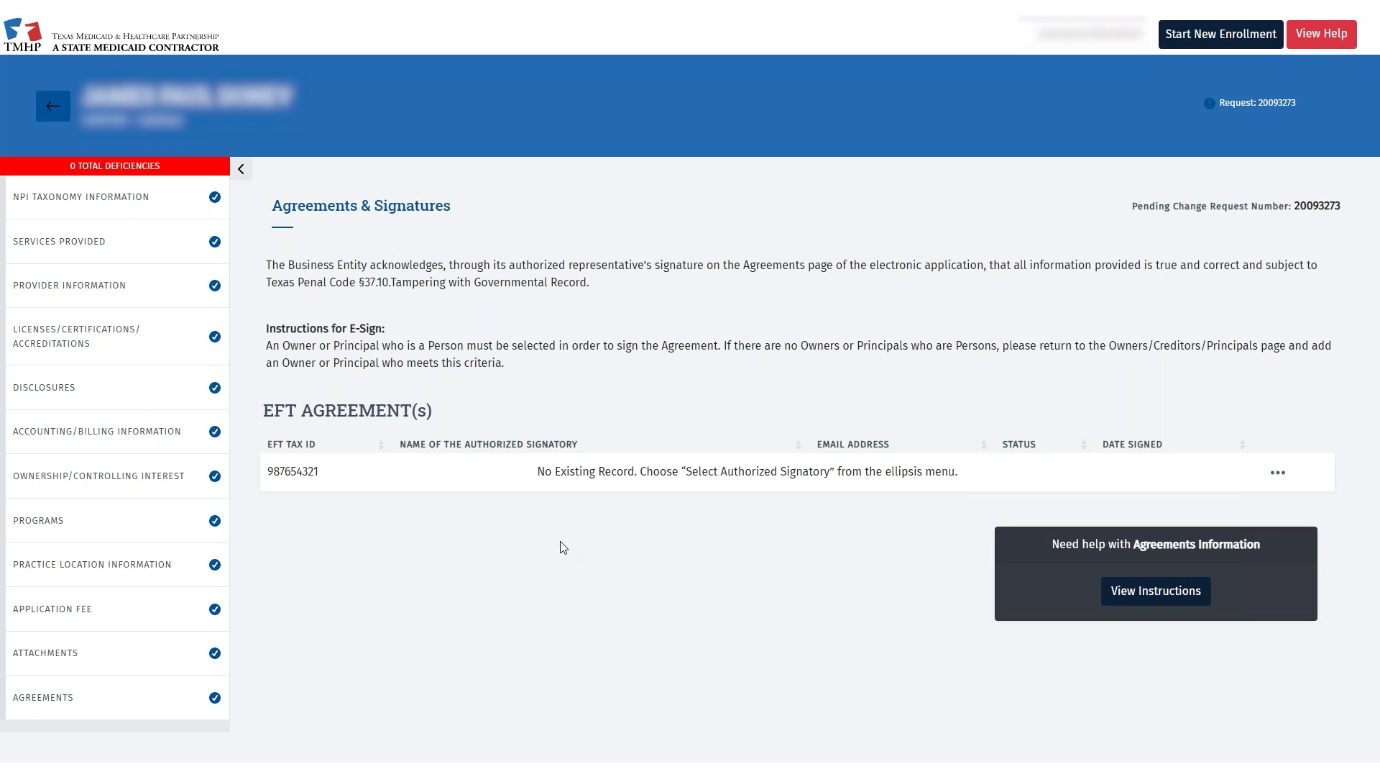
- Assign the authorized signatory by e-mail, activate the EFT agreement and submit the application
{"action": "left_click", "coordinate": [1279, 474]}
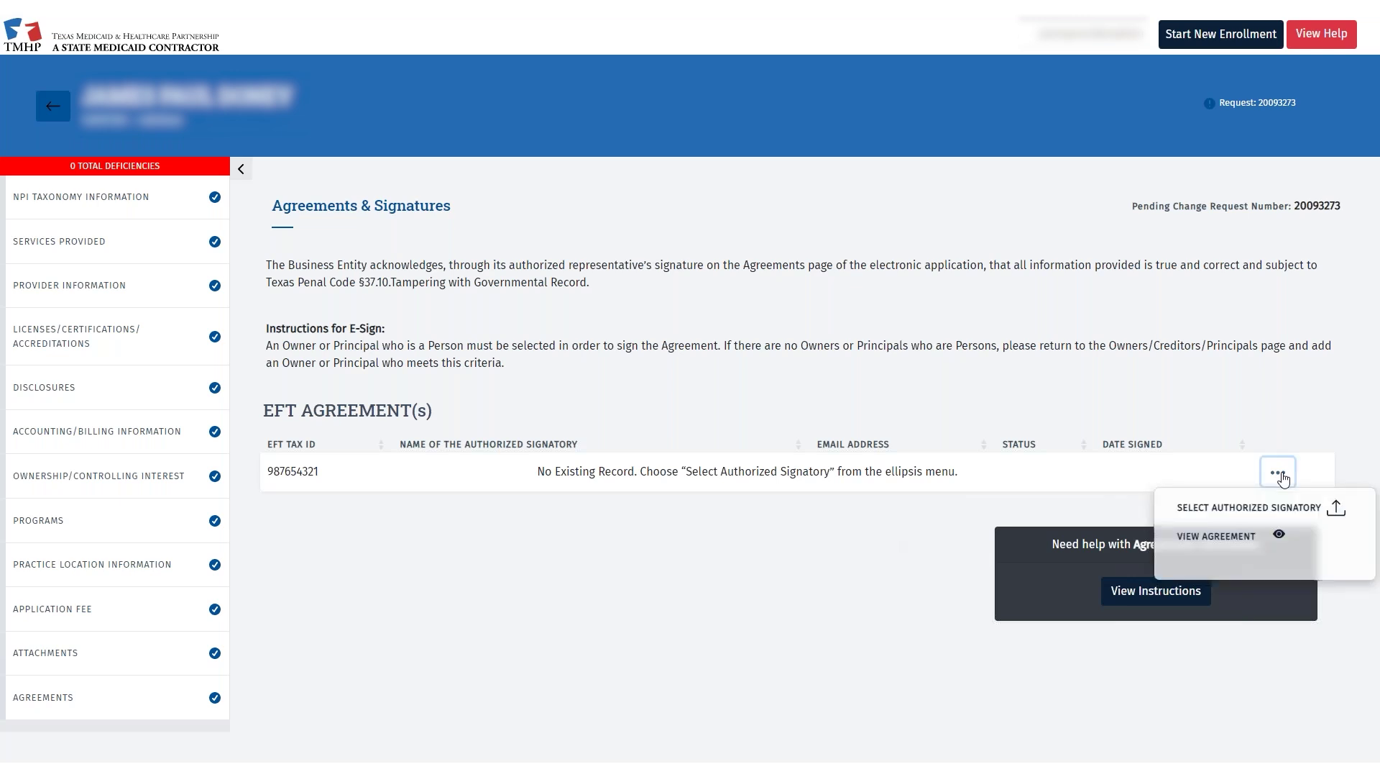
{"action": "left_click", "coordinate": [1218, 512]}
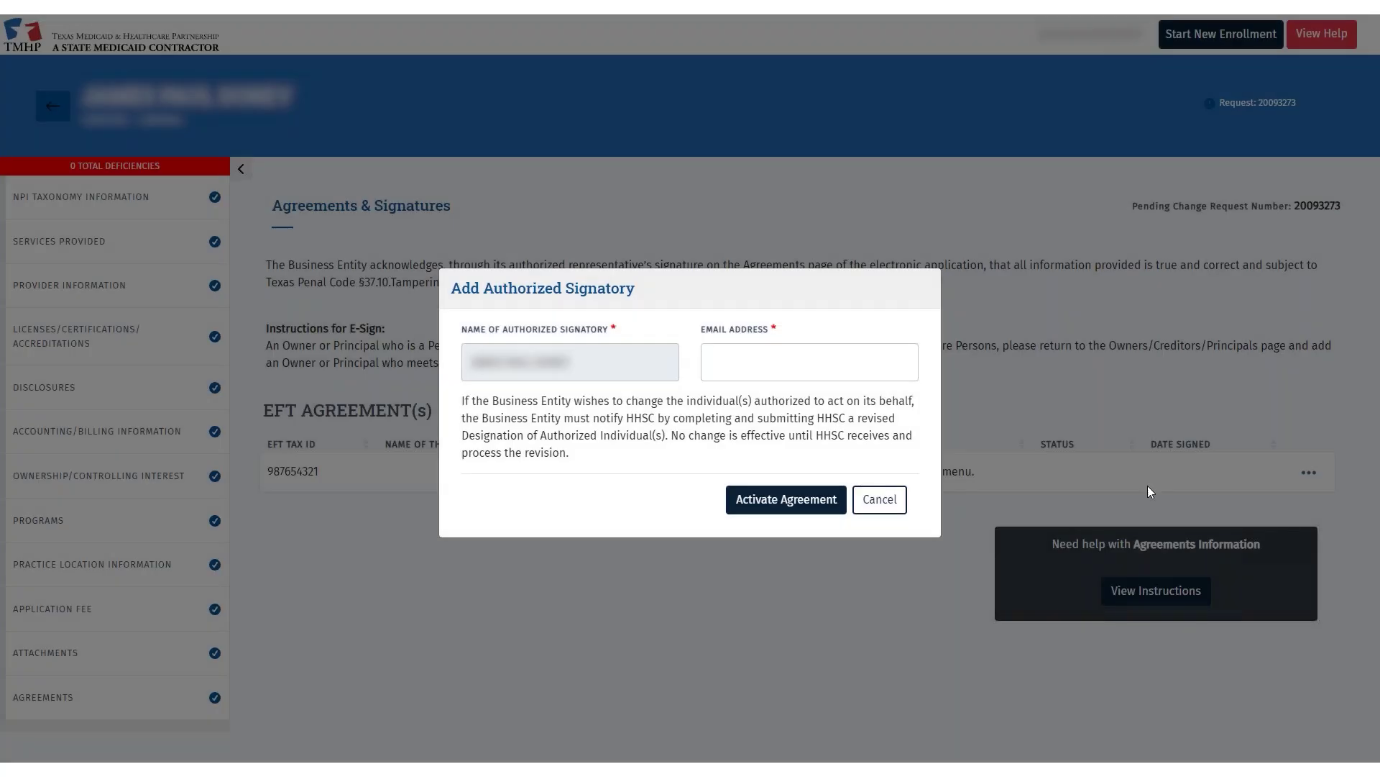
{"action": "left_click", "coordinate": [833, 373]}
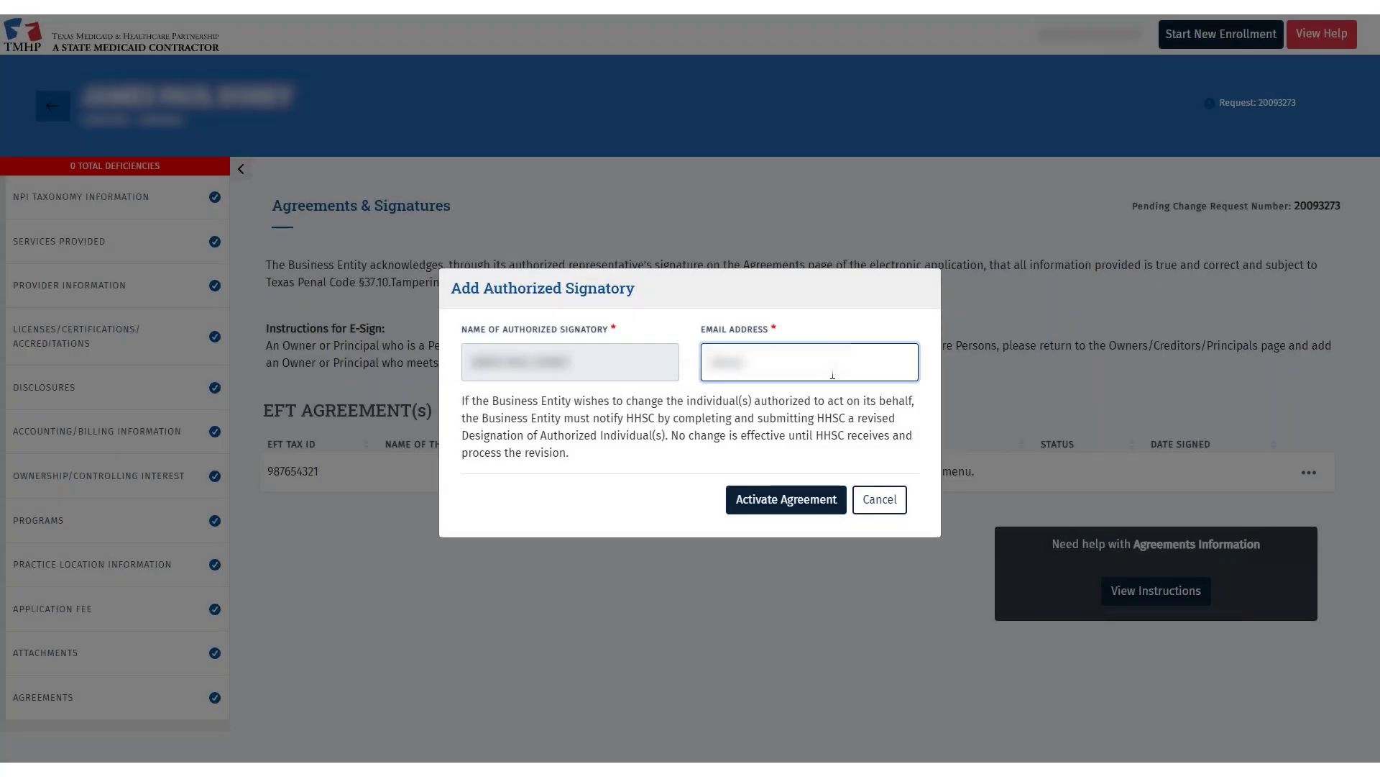
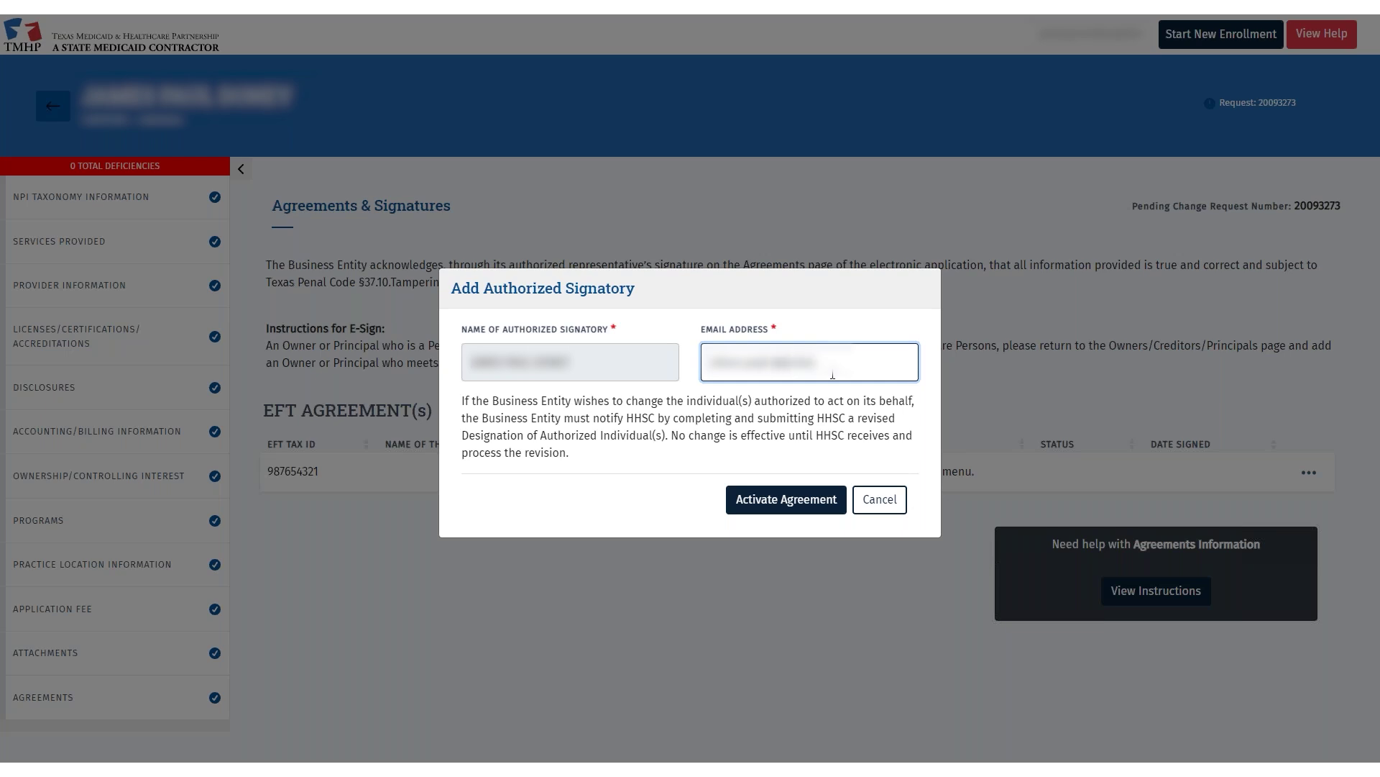
{"action": "left_click", "coordinate": [770, 513]}
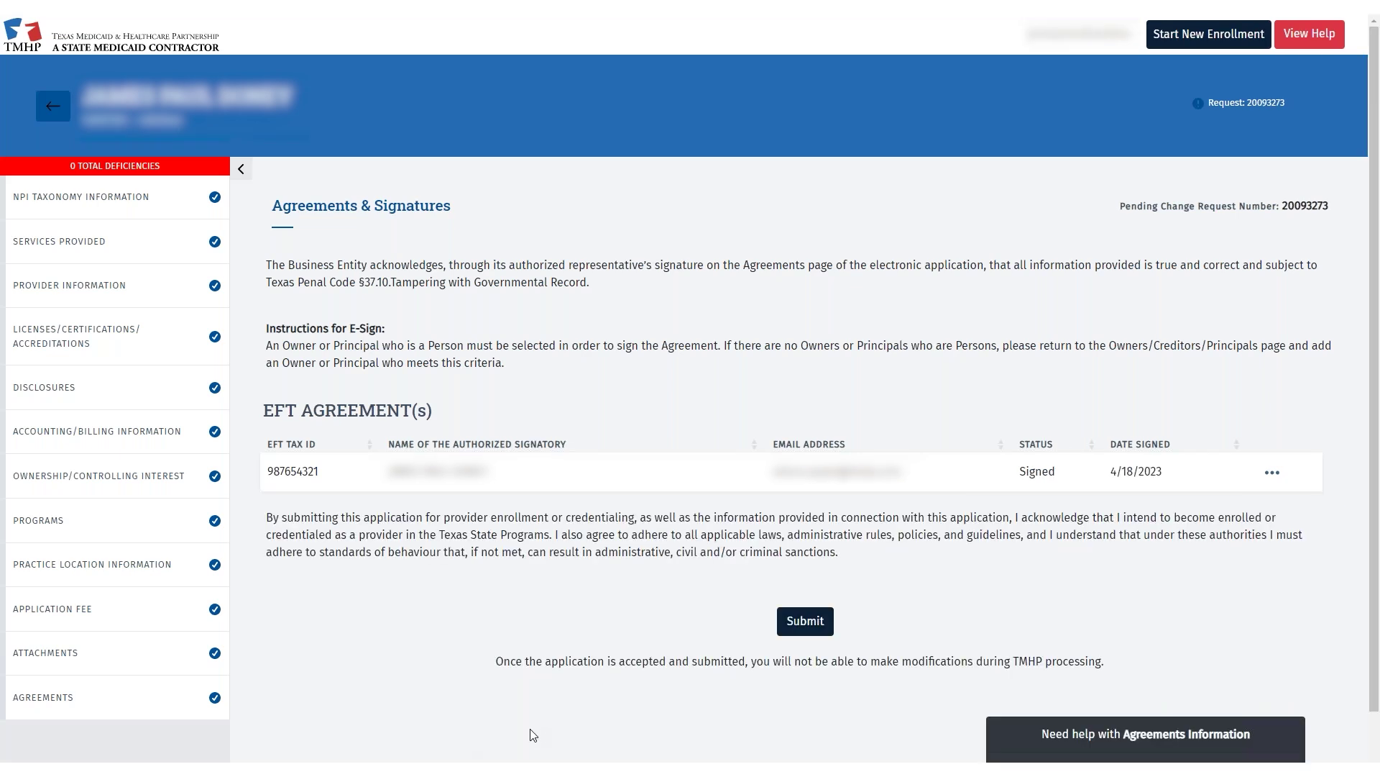
{"action": "left_click", "coordinate": [808, 623]}
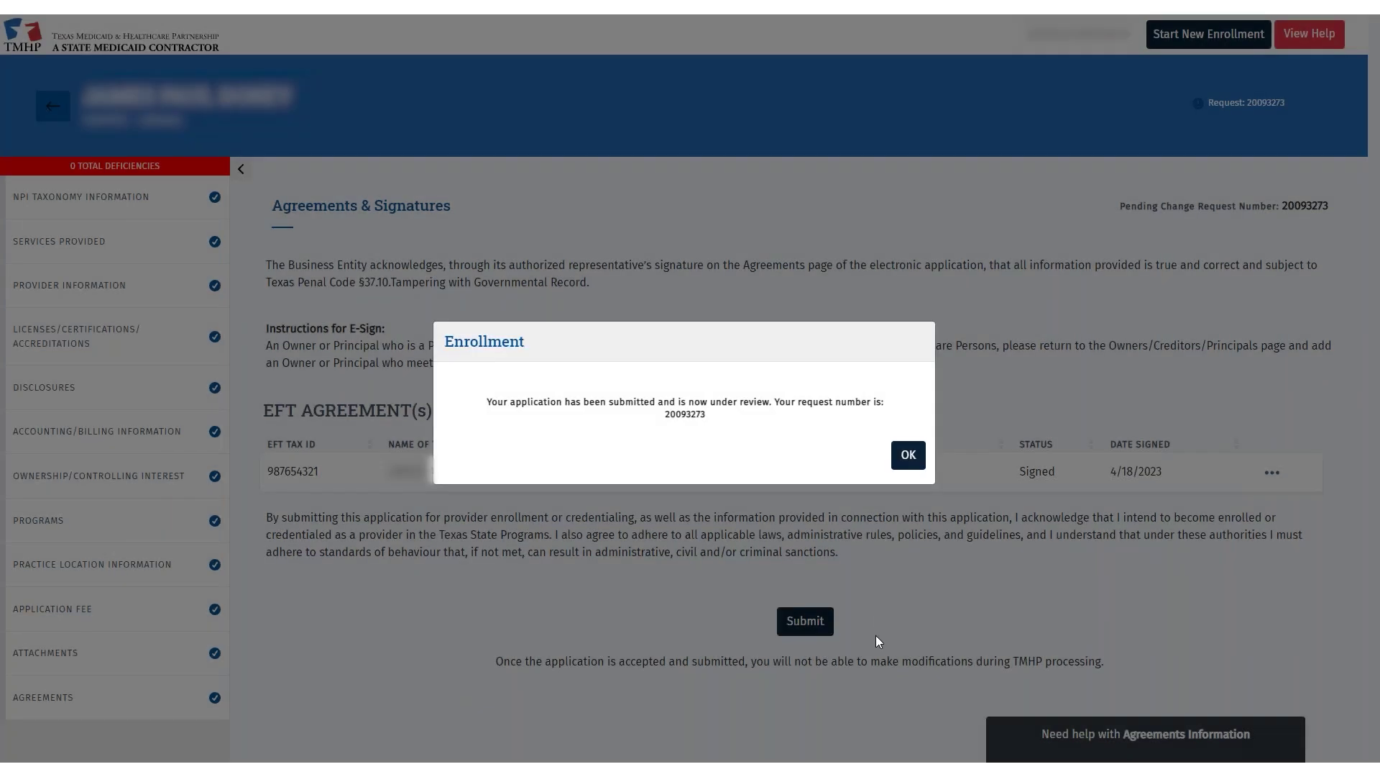
- Copy the new request number from the Enrollment confirmation dialog and close it with OK
{"action": "left_click_drag", "start_coordinate": [663, 417], "coordinate": [715, 422]}
{"action": "right_click", "coordinate": [701, 418]}
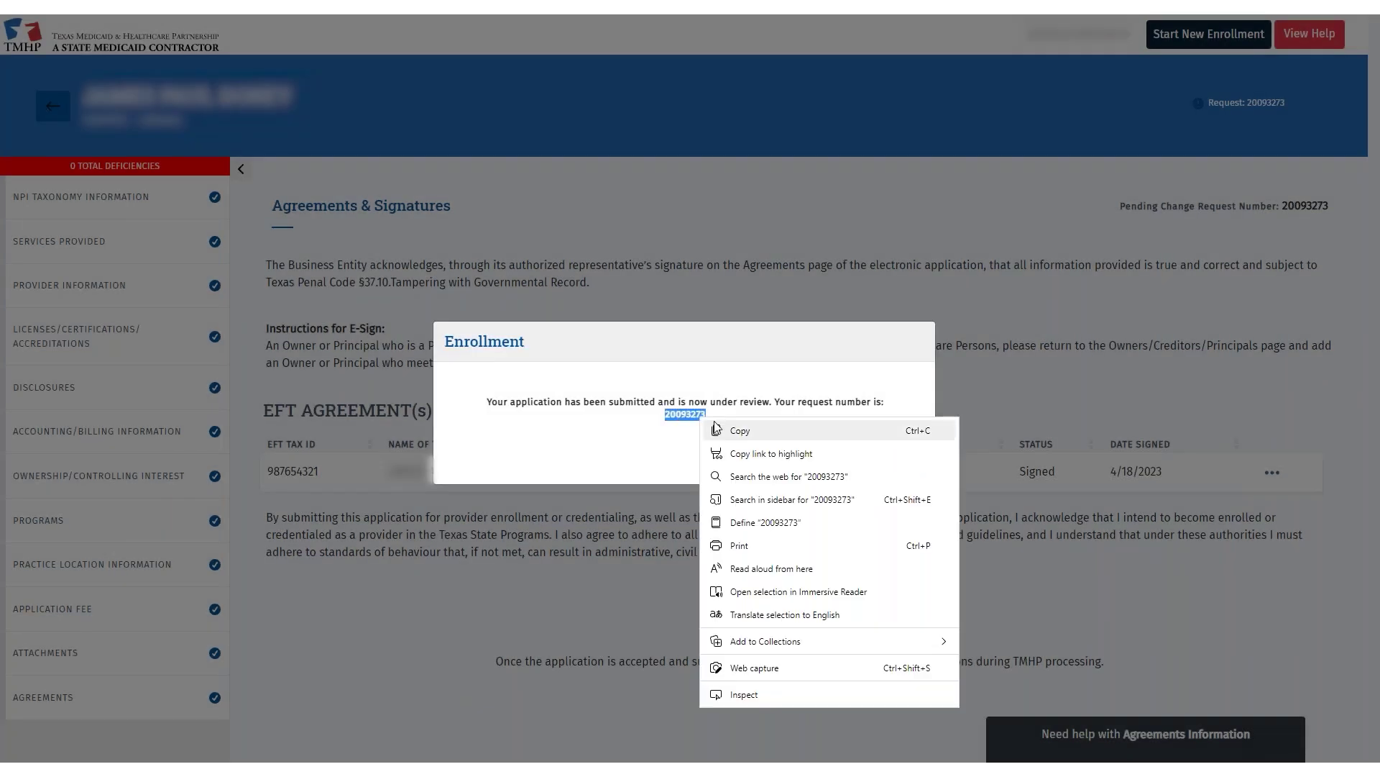
{"action": "left_click", "coordinate": [729, 432]}
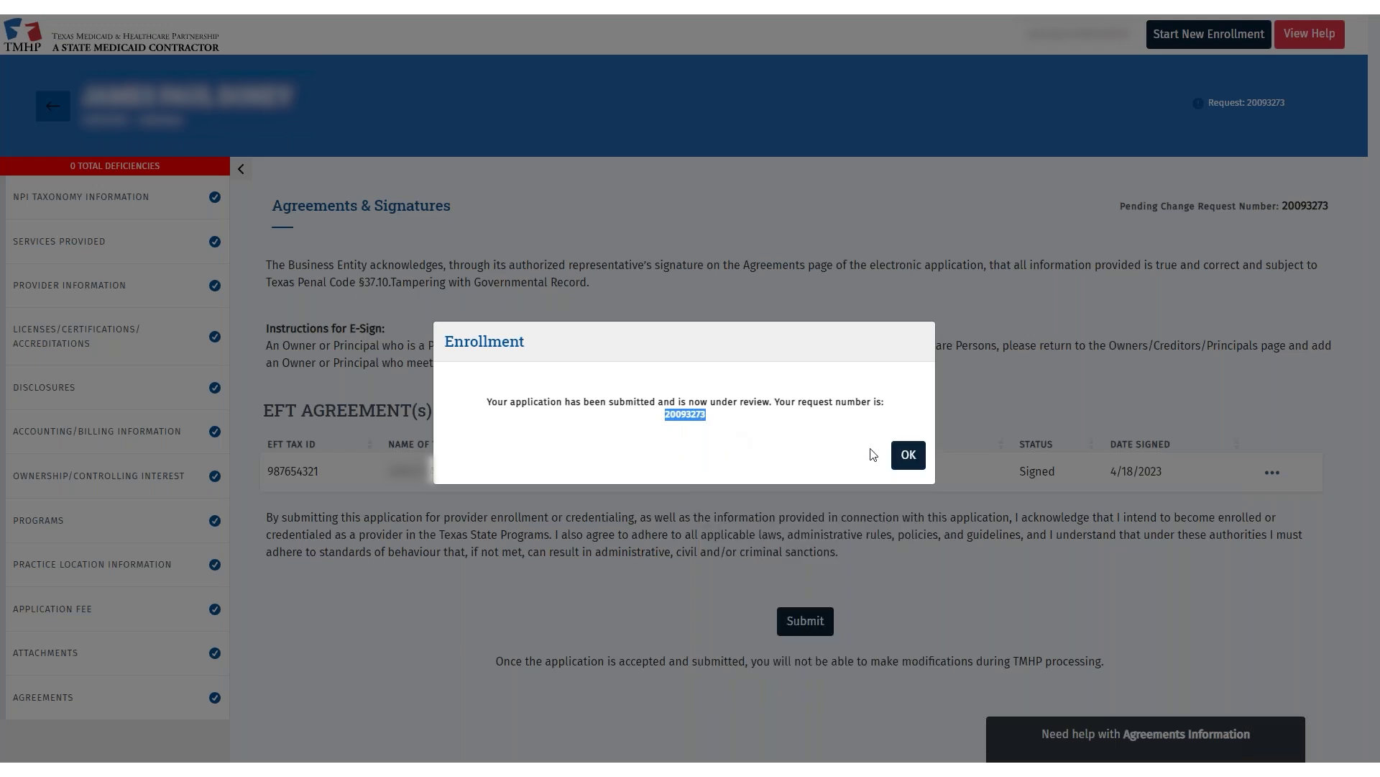
{"action": "left_click", "coordinate": [906, 462]}
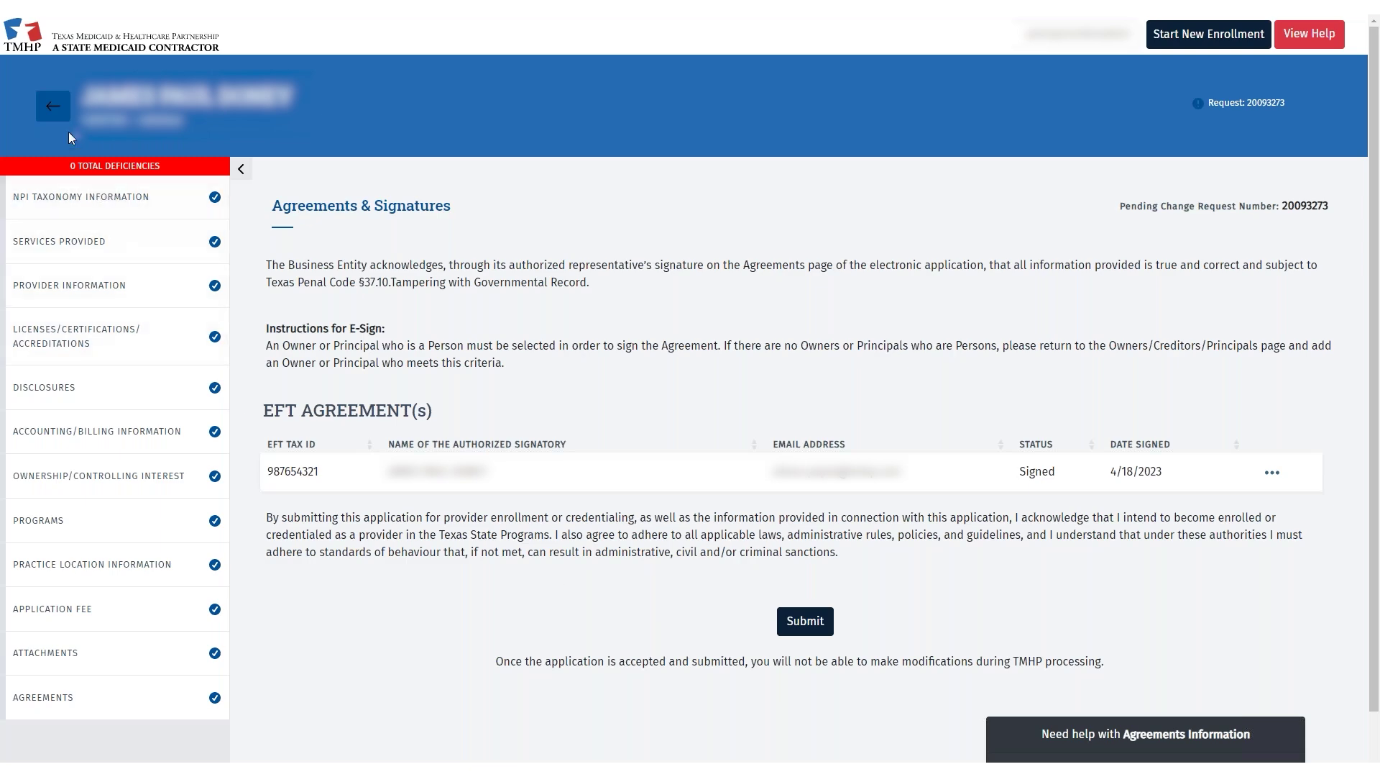
- Paste the copied request number into the Requests tab's NPI or Request # search and run it
{"action": "left_click", "coordinate": [58, 115]}
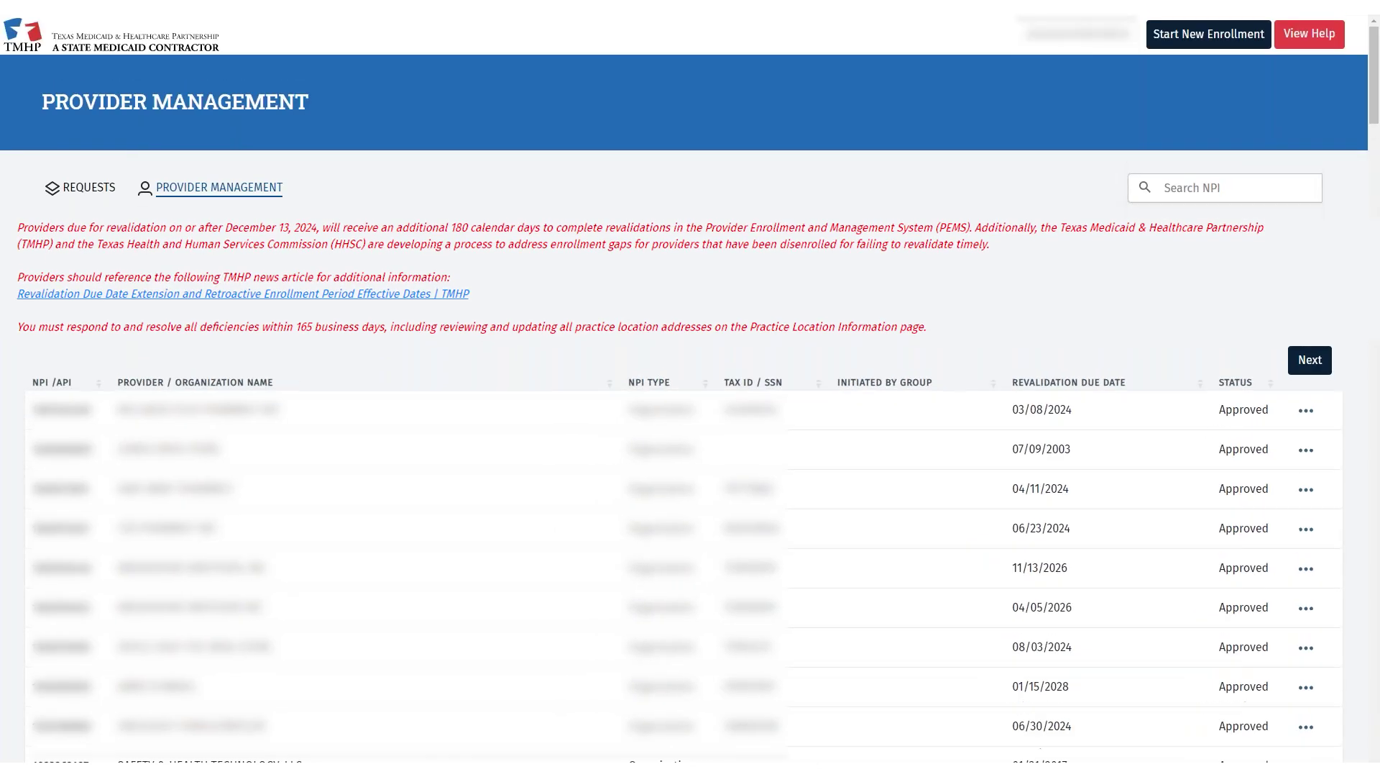
{"action": "left_click", "coordinate": [94, 190]}
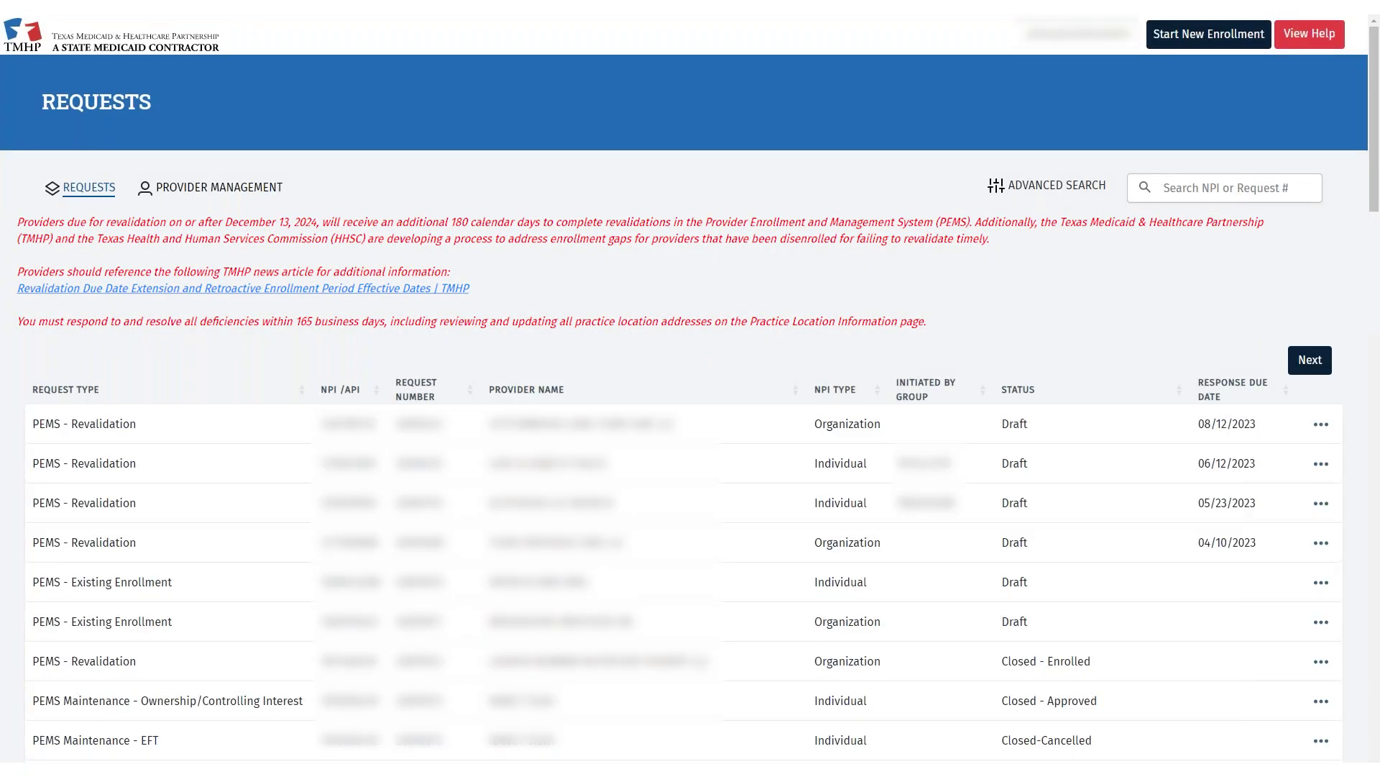
{"action": "left_click", "coordinate": [1217, 188]}
{"action": "key", "text": "ctrl+v"}
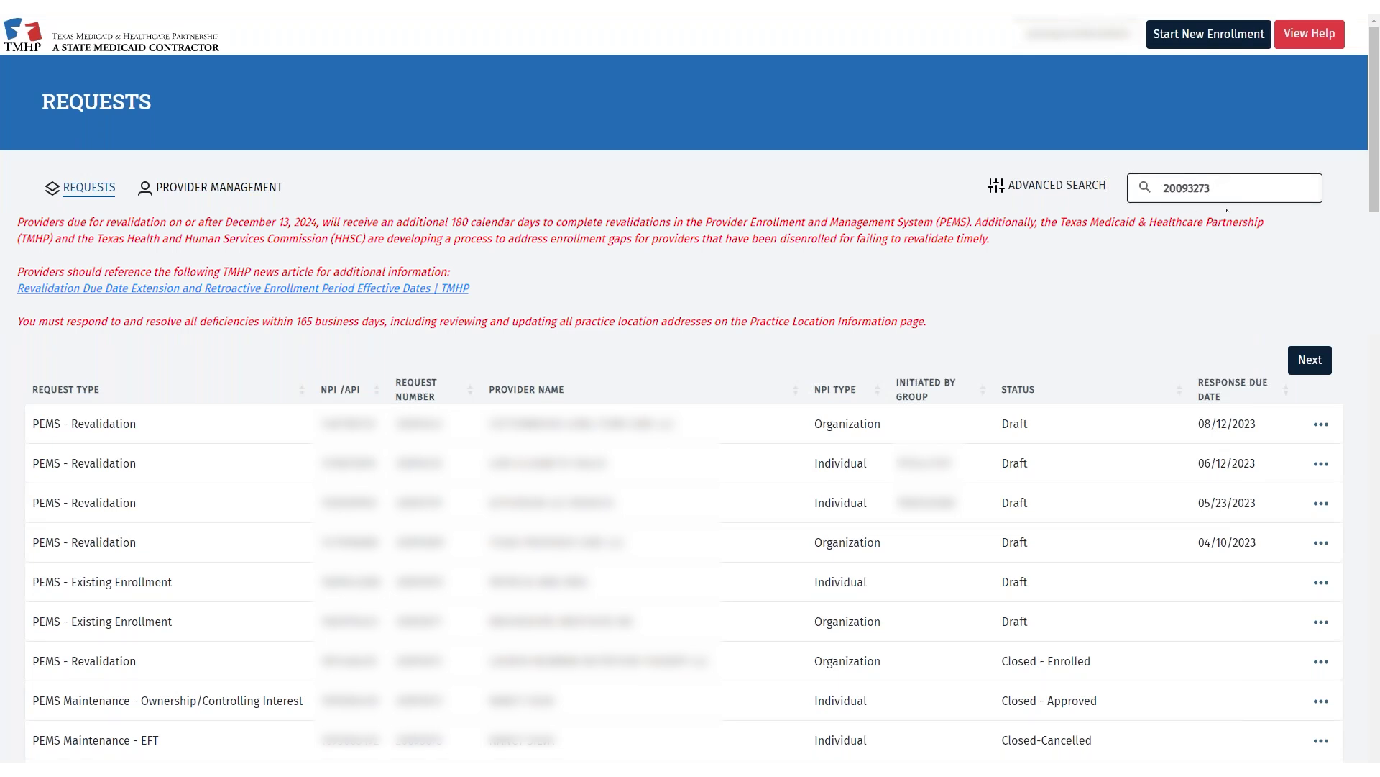
{"action": "key", "text": "Return"}
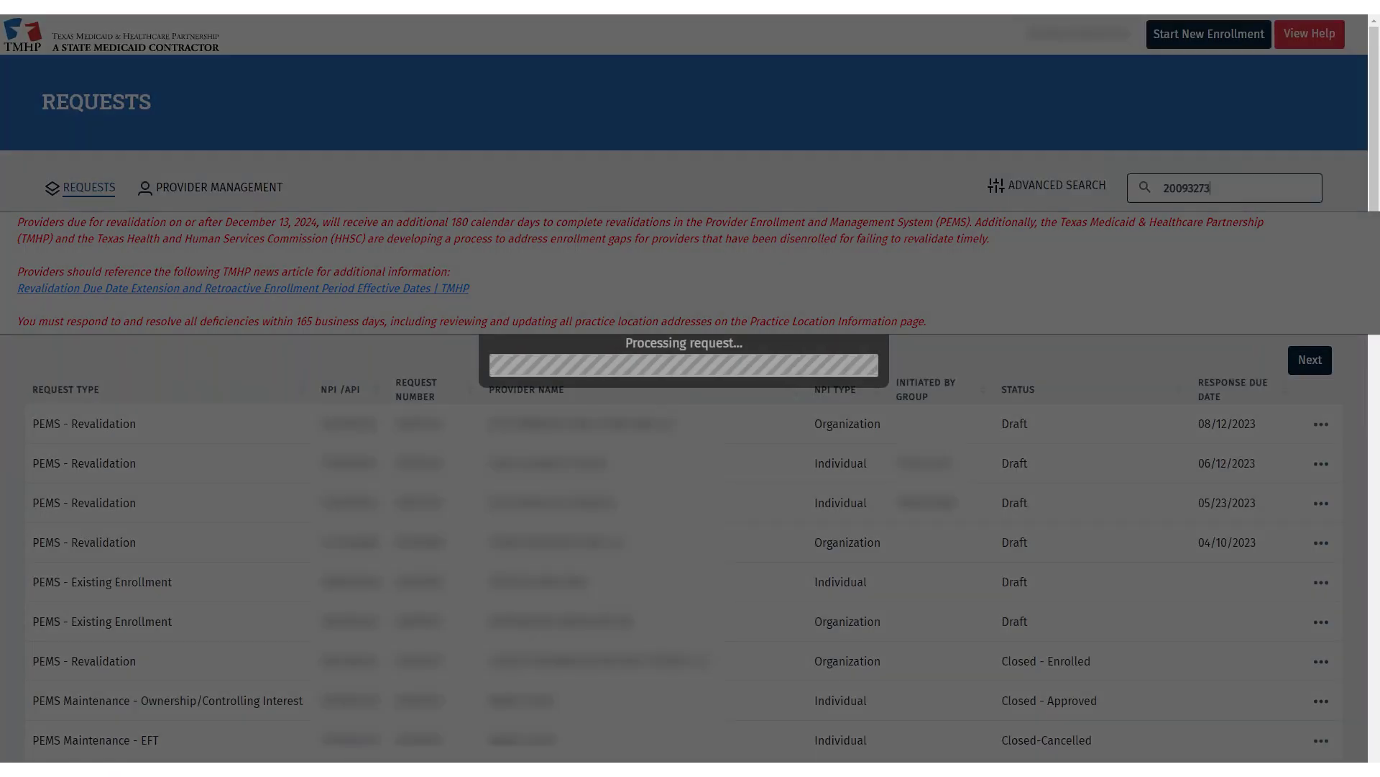